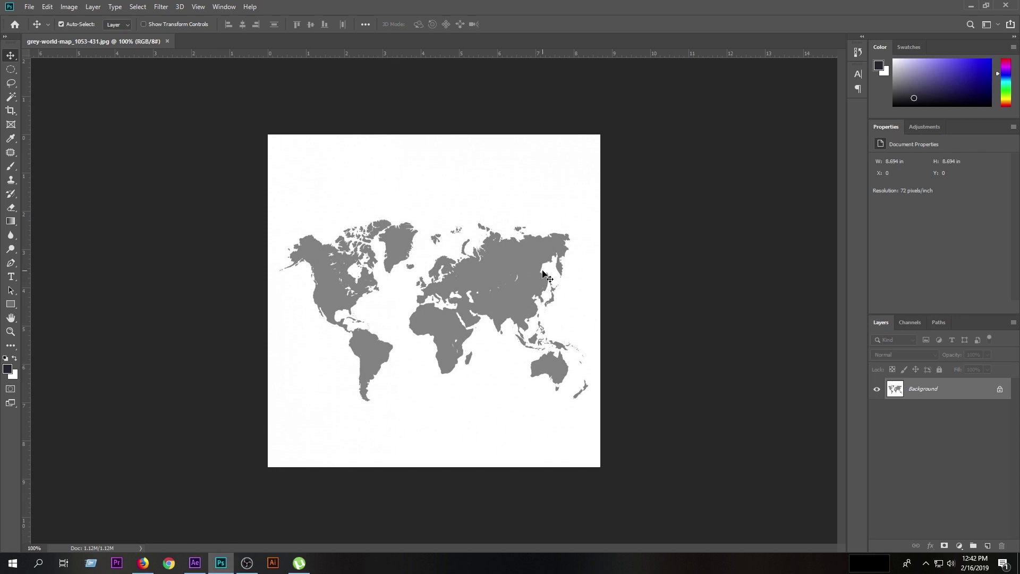
# - Crop away the empty white space above and below the world map
pyautogui.press('c')
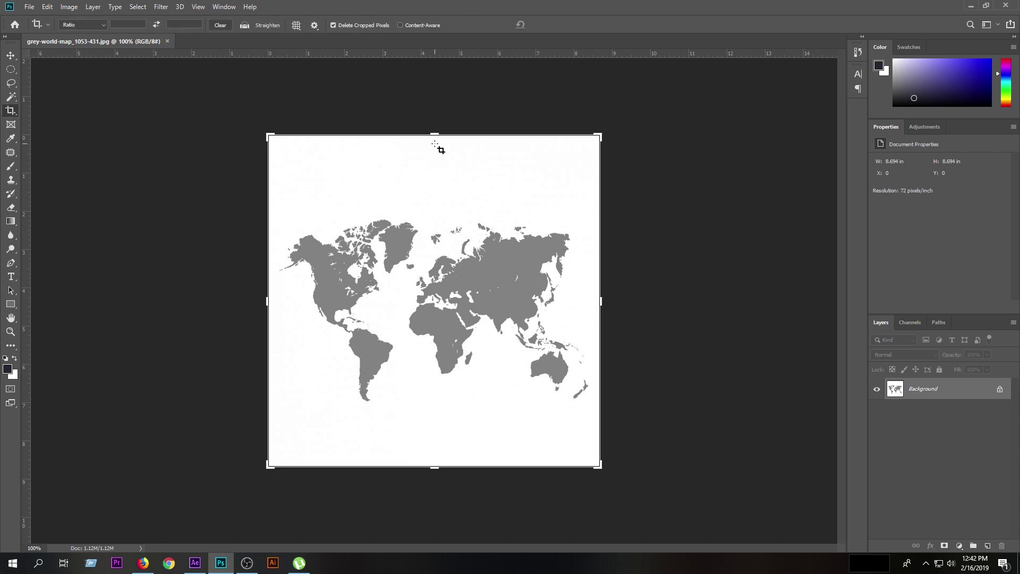
pyautogui.moveTo(434, 136); pyautogui.dragTo(432, 174)
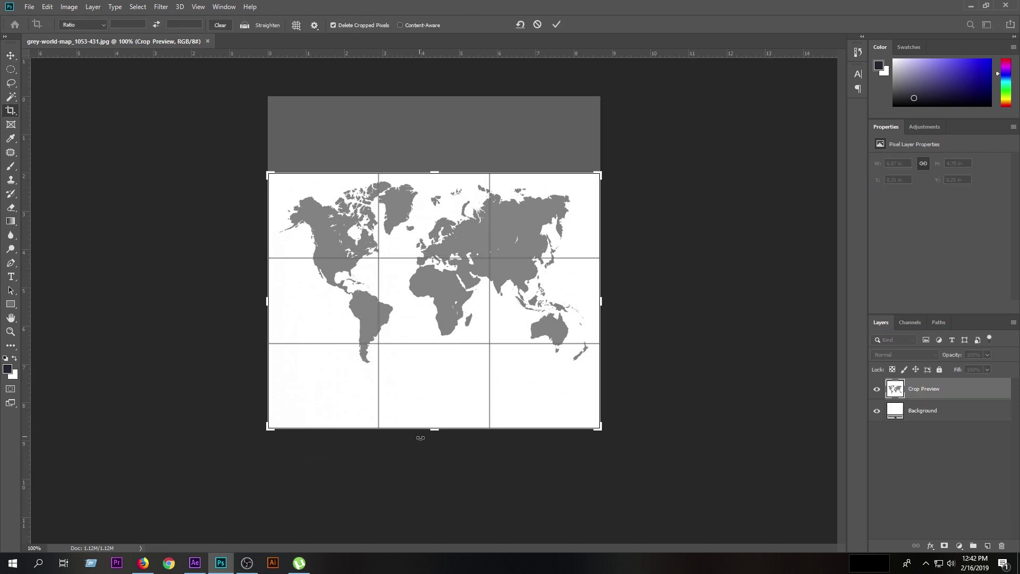
pyautogui.moveTo(435, 435); pyautogui.dragTo(428, 402)
pyautogui.click(556, 29)
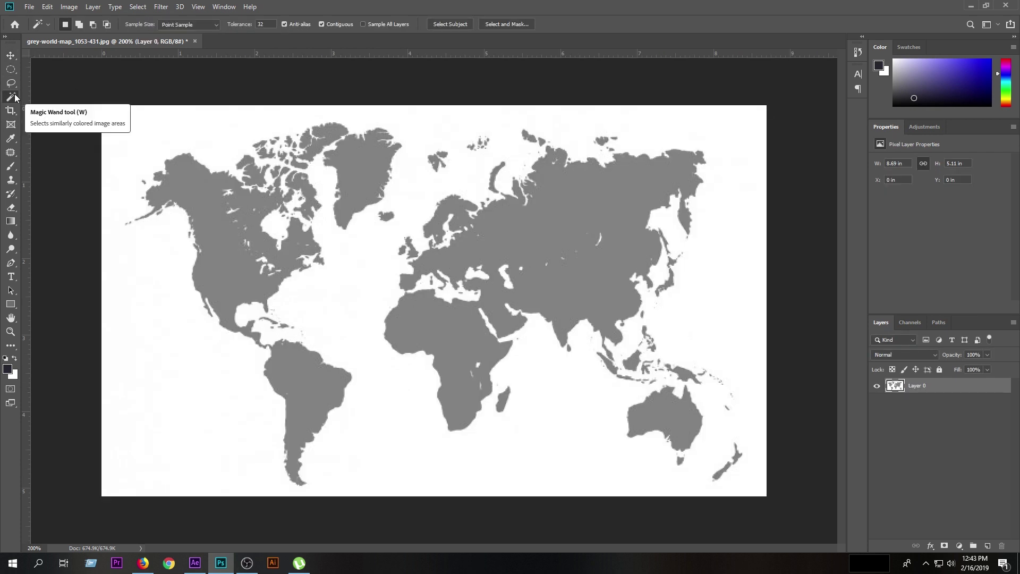
# - Delete the white background, Mediterranean and Black Sea to transparency with the Magic Wand
pyautogui.click(159, 316)
pyautogui.press('Delete')
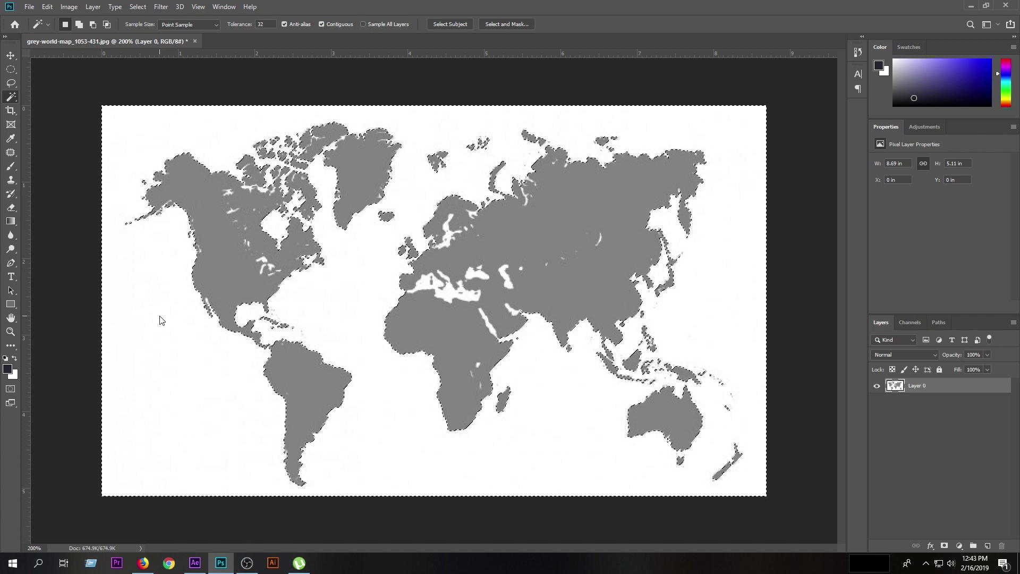
pyautogui.click(468, 286)
pyautogui.press('Delete')
pyautogui.click(474, 274)
pyautogui.press('Delete')
# - Delete the Caspian Sea, Red Sea and Persian Gulf to transparency, then deselect
pyautogui.click(506, 276)
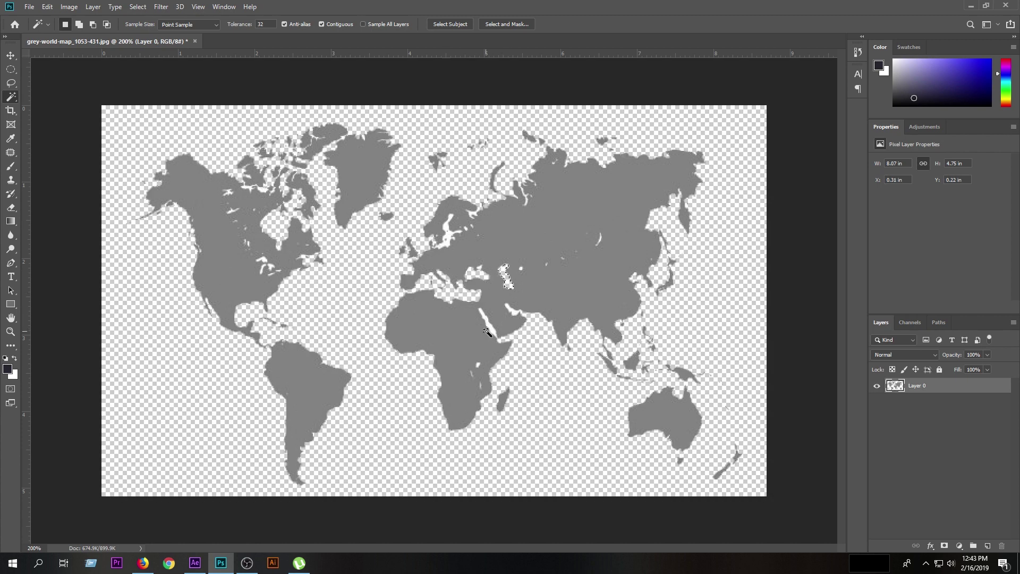
pyautogui.press('Delete')
pyautogui.click(491, 326)
pyautogui.press('Delete')
pyautogui.click(513, 310)
pyautogui.click(10, 55)
pyautogui.press('Delete')
pyautogui.hotkey('ctrl', 'd')
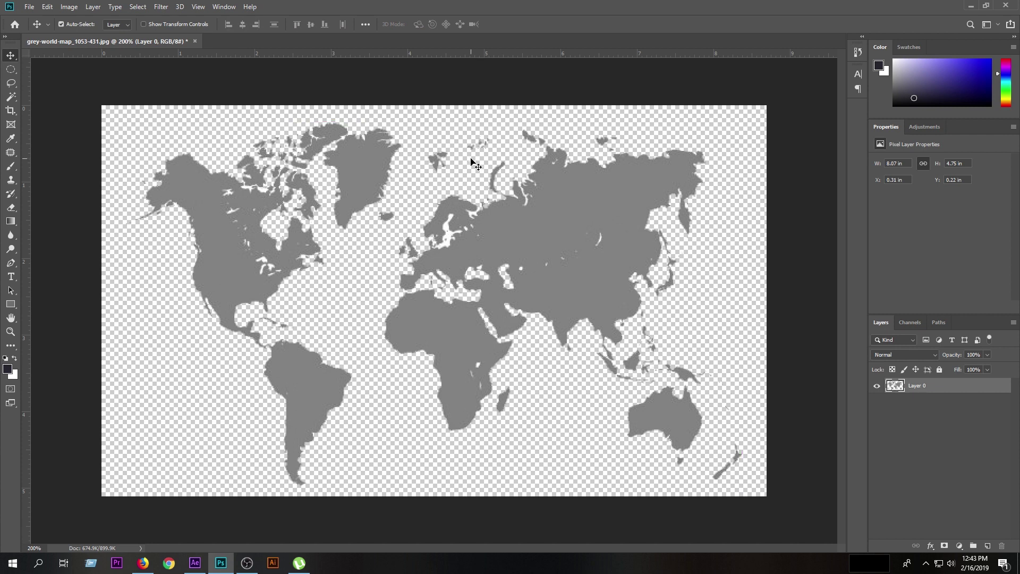
# - Apply a white Color Overlay layer style to the map layer, Layer 0
pyautogui.rightClick(943, 389)
pyautogui.click(825, 119)
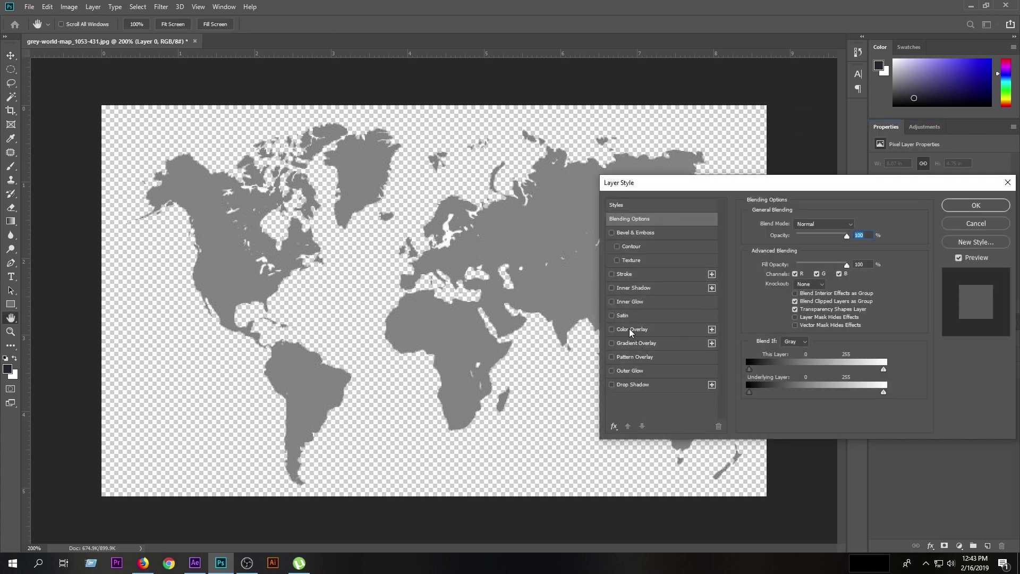
pyautogui.click(628, 330)
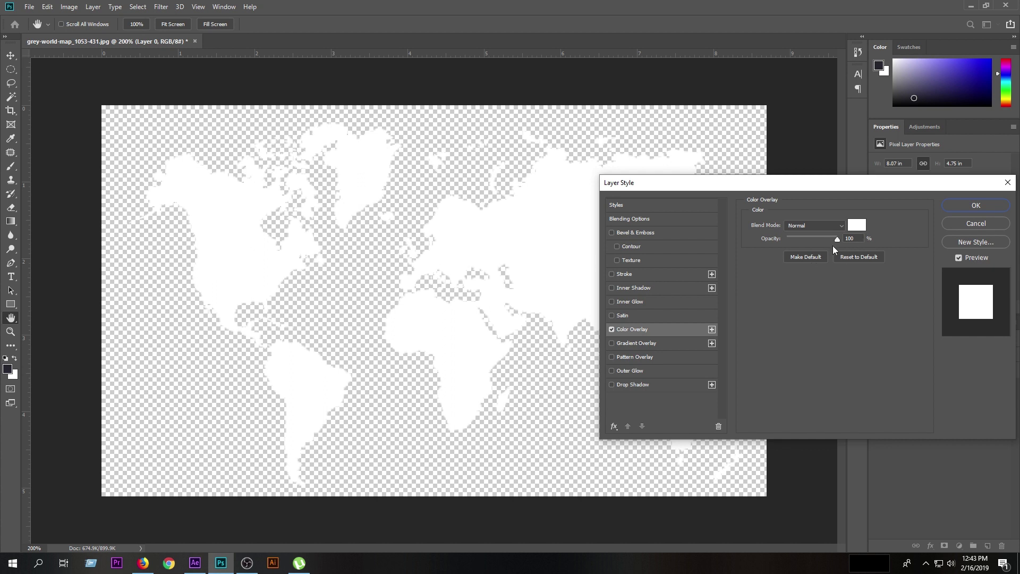
pyautogui.click(983, 206)
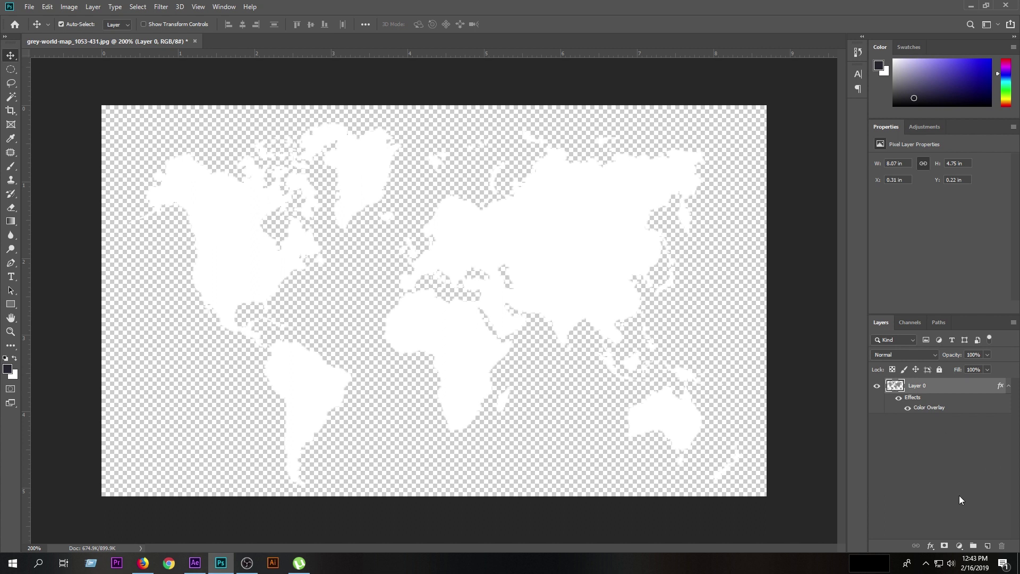
pyautogui.click(964, 546)
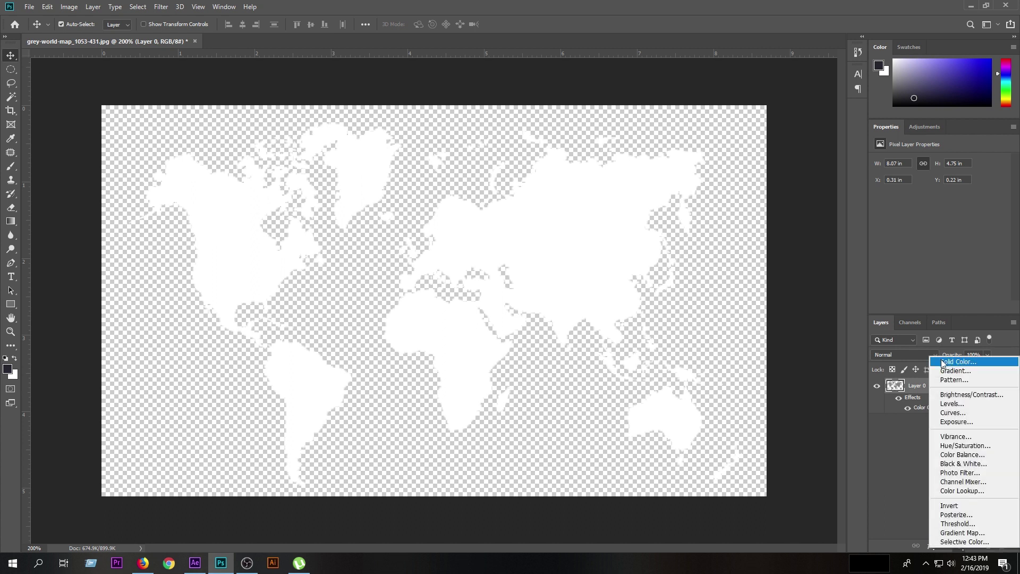
# - Add a cyan Solid Color fill layer and place it beneath the map layer
pyautogui.click(942, 361)
pyautogui.click(382, 142)
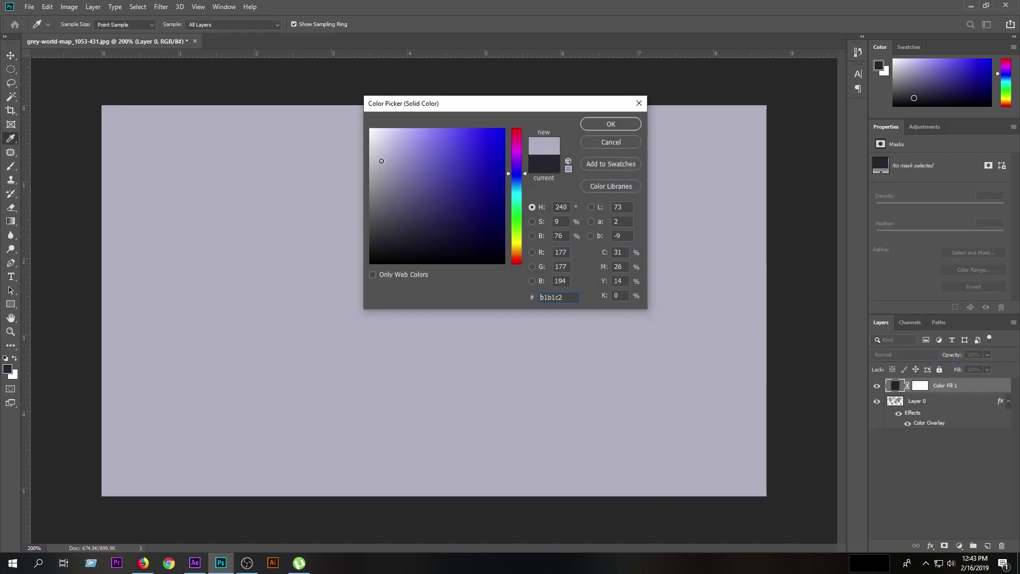
pyautogui.hotkey('ctrl', 'v')
pyautogui.moveTo(438, 166); pyautogui.dragTo(453, 128)
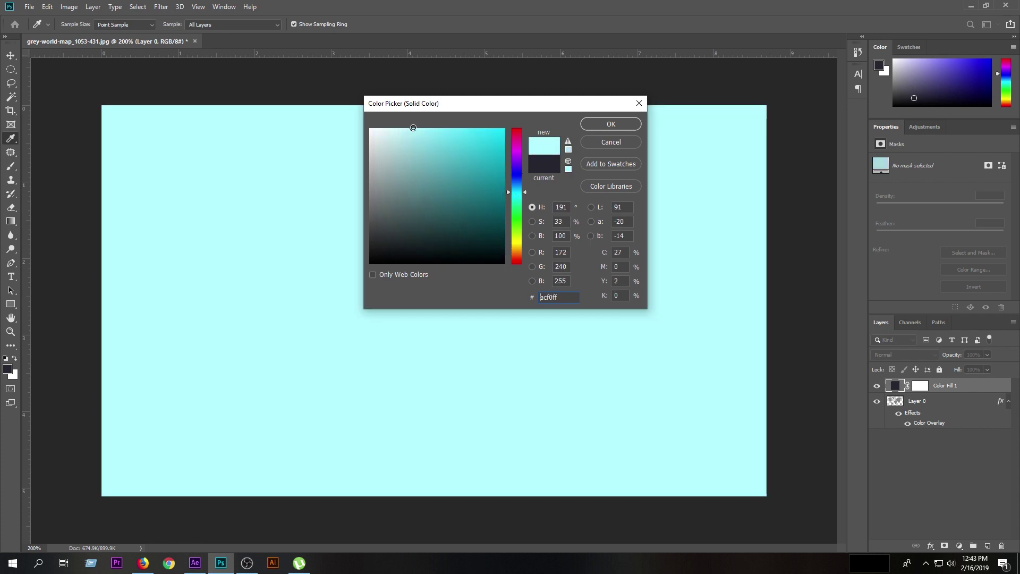
pyautogui.click(611, 124)
pyautogui.press('v')
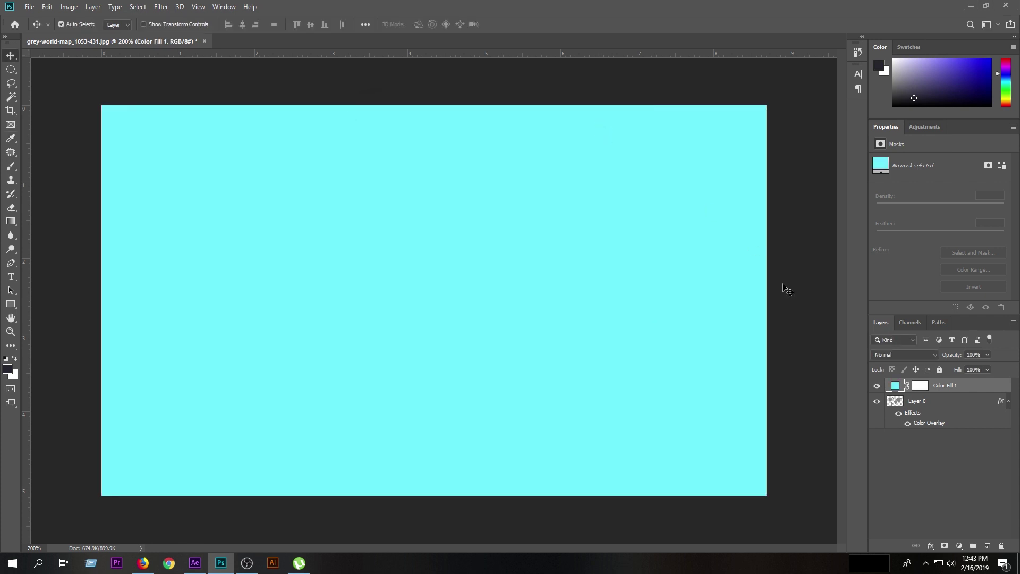
pyautogui.moveTo(955, 390); pyautogui.dragTo(949, 481)
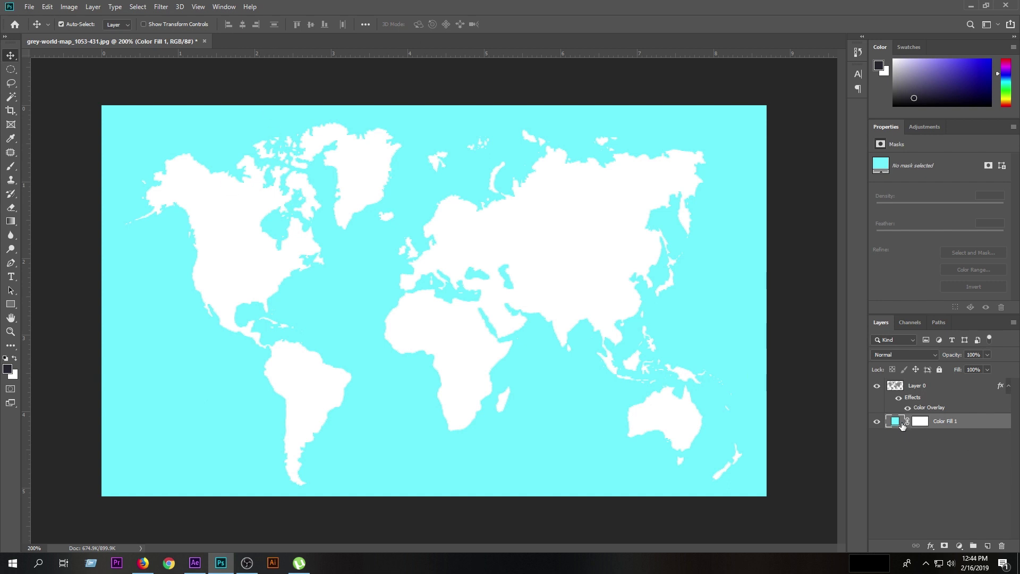
# - Change the fill layer's colour to blue #305cfc
pyautogui.doubleClick(897, 421)
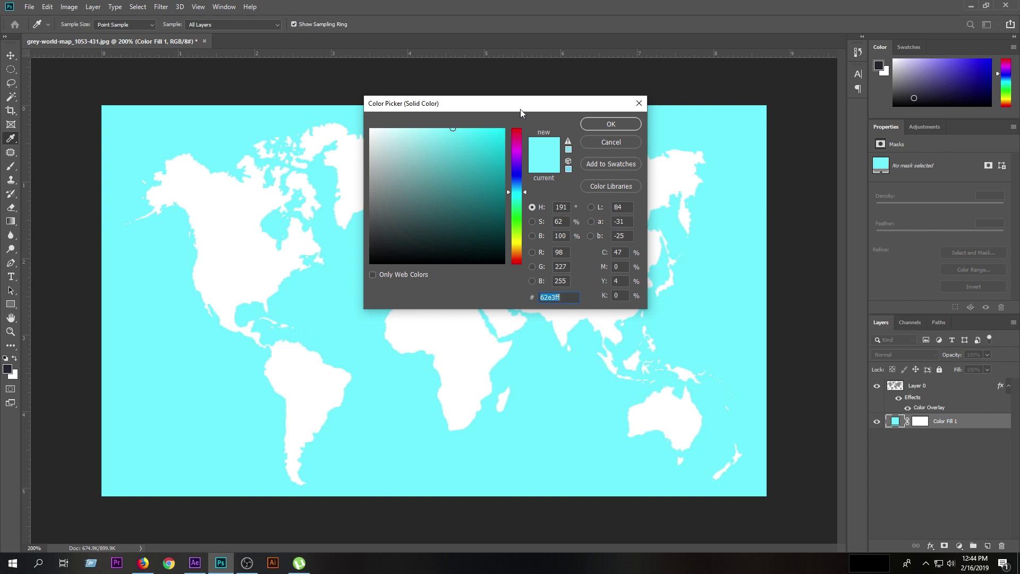
pyautogui.moveTo(519, 115); pyautogui.dragTo(824, 161)
pyautogui.click(820, 225)
pyautogui.moveTo(799, 205)
pyautogui.mouseDown()
pyautogui.moveTo(800, 228)
pyautogui.moveTo(811, 212)
pyautogui.moveTo(782, 177)
pyautogui.mouseUp()
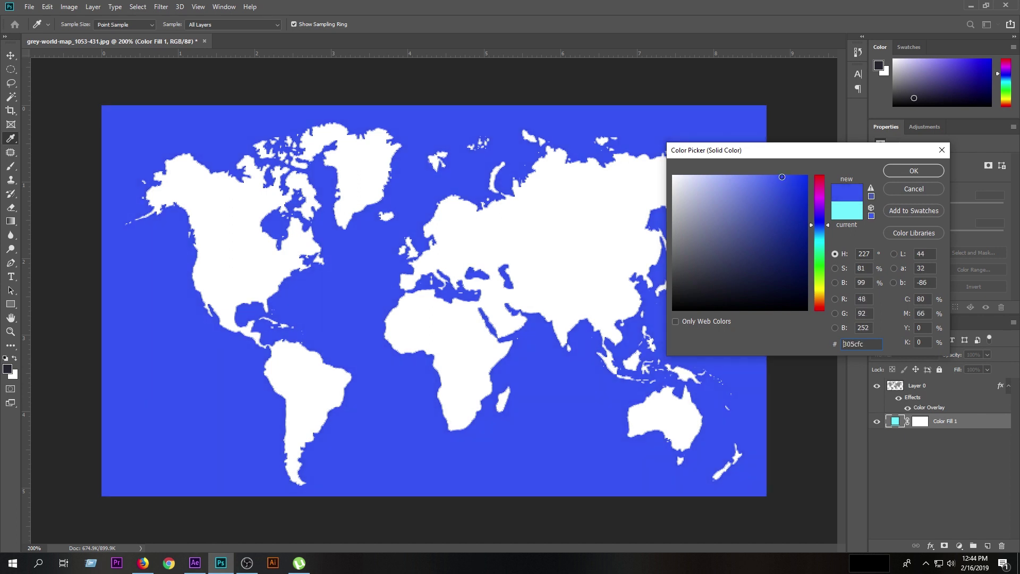
pyautogui.click(913, 171)
# - View the image at 100% and start saving it under a new name
pyautogui.hotkey('ctrl', '-')
pyautogui.click(28, 7)
pyautogui.click(53, 128)
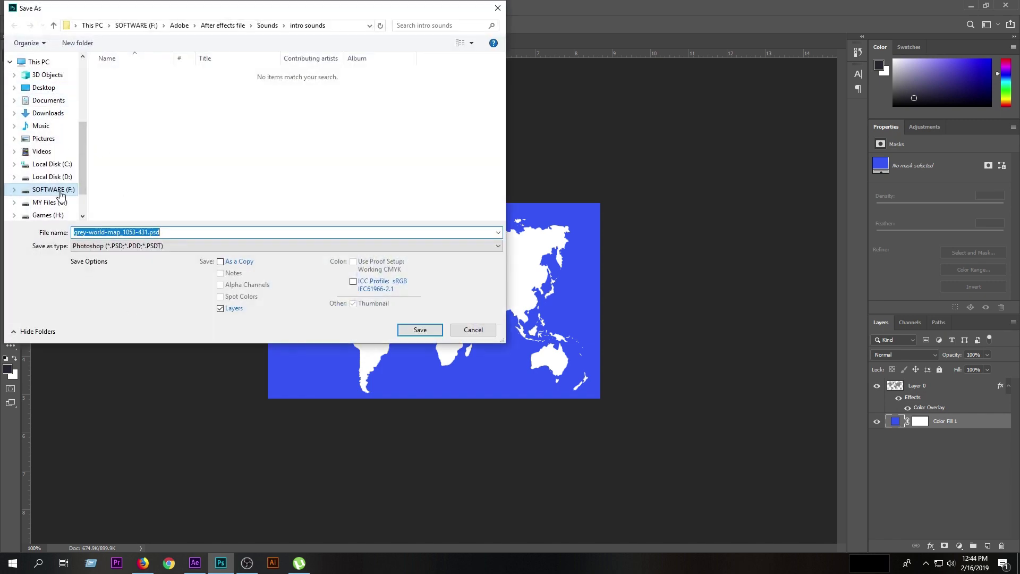
# - Save the map as world map.psd on the Desktop with Maximize Compatibility, then switch to After Effects
pyautogui.click(115, 232)
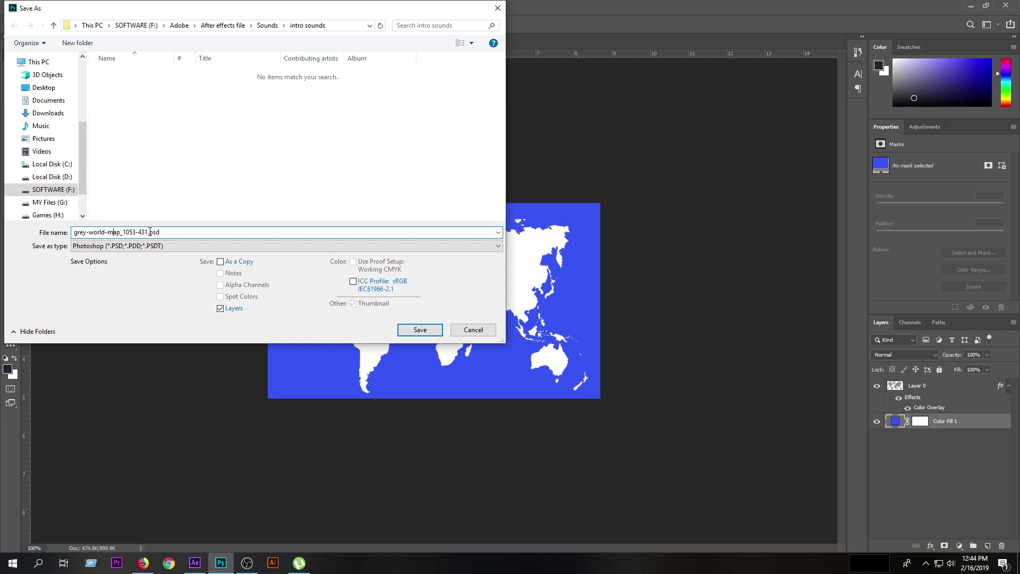
pyautogui.moveTo(147, 231); pyautogui.dragTo(49, 234)
pyautogui.write('world map')
pyautogui.click(44, 87)
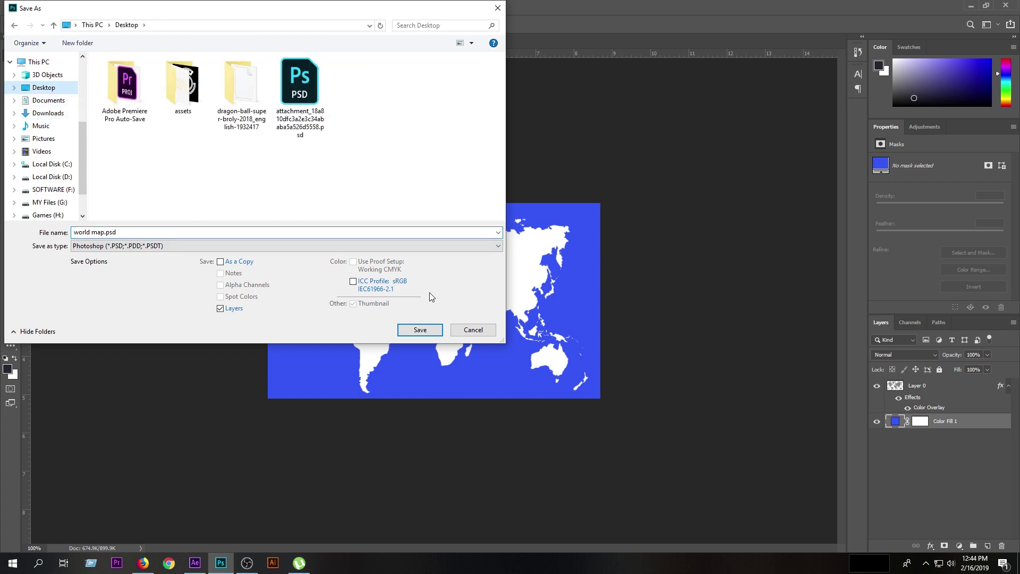
pyautogui.click(426, 336)
pyautogui.click(628, 163)
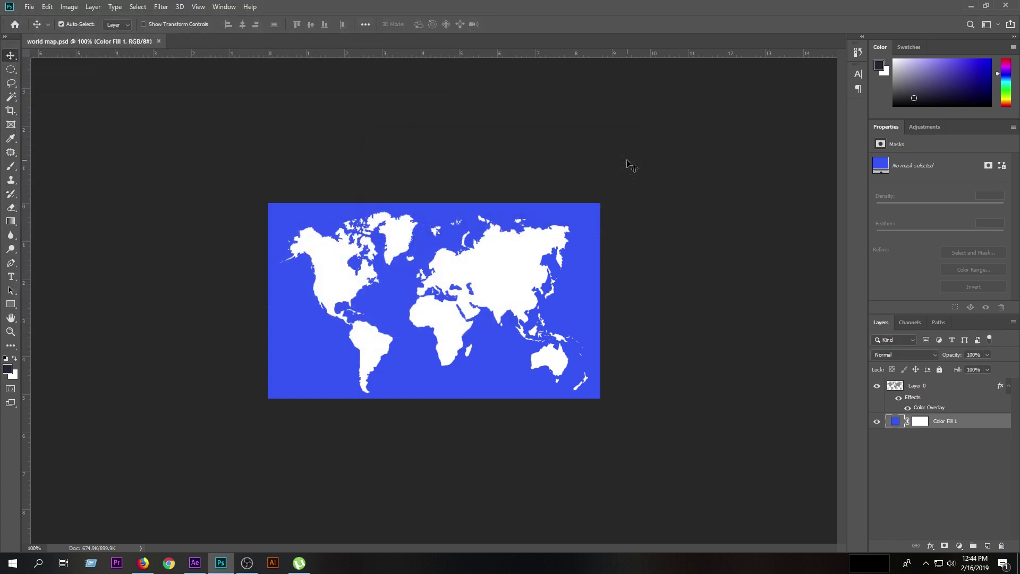
pyautogui.click(194, 563)
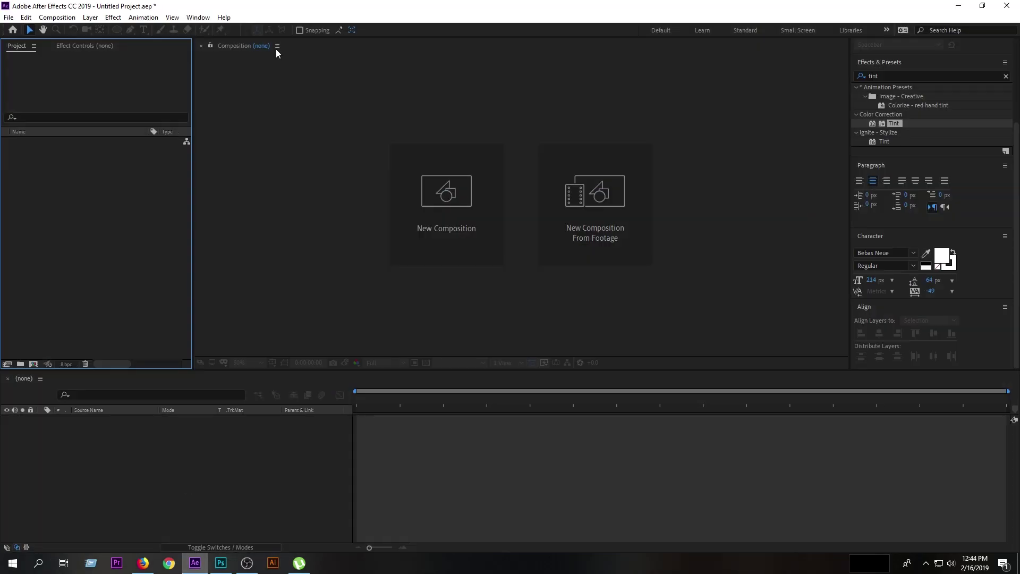
# - Create a 1920×1080, 60 fps composition named 'world', then minimise After Effects
pyautogui.click(421, 193)
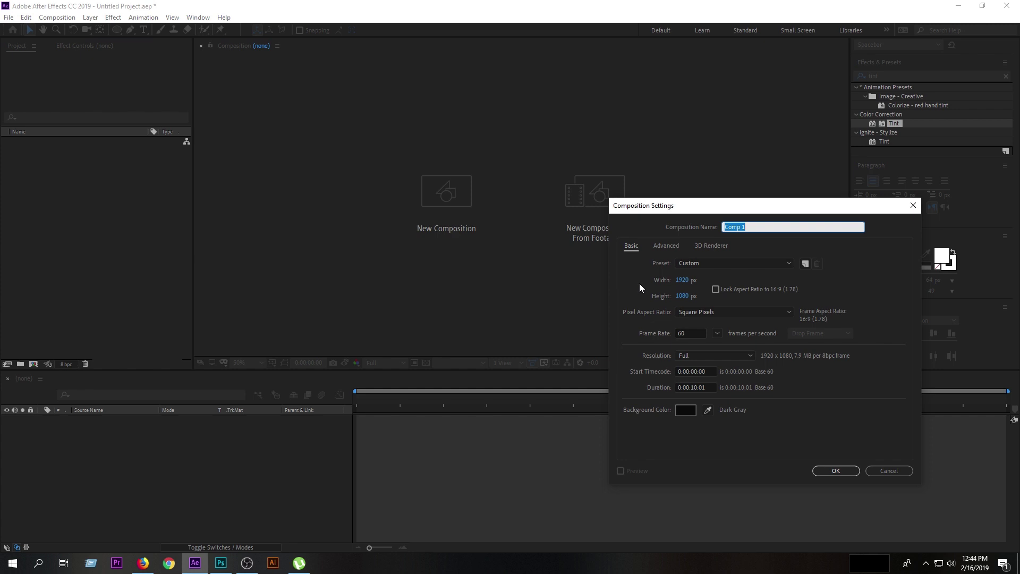
pyautogui.write('work')
pyautogui.click(828, 471)
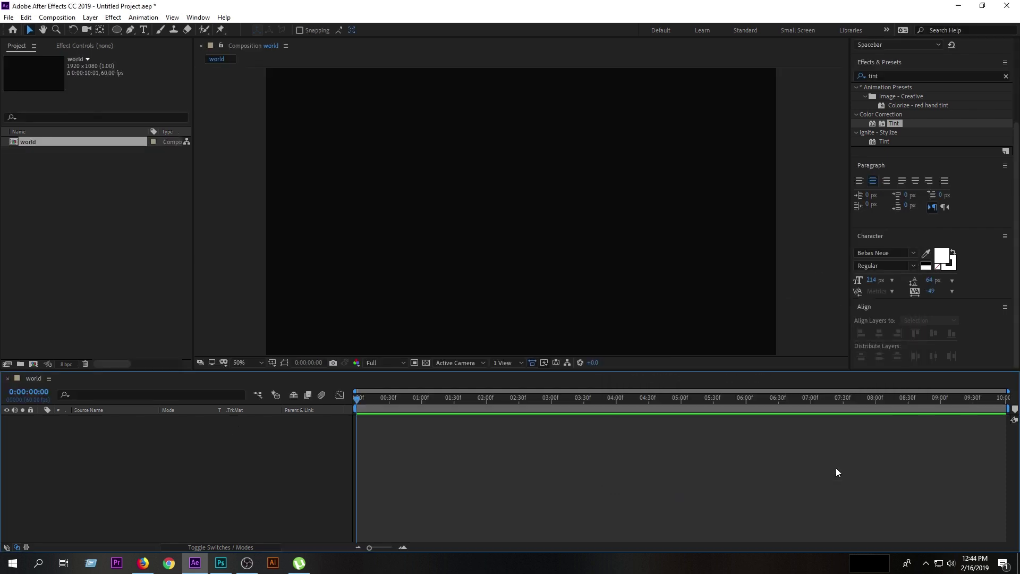
pyautogui.click(957, 6)
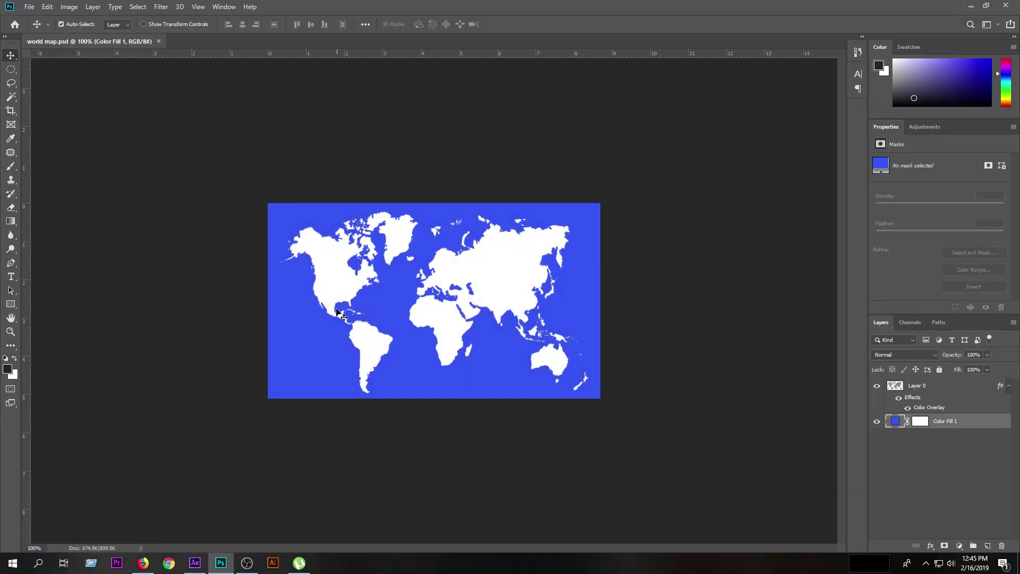
# - Import world map.psd from the Desktop as footage and add it to the world timeline
pyautogui.click(971, 5)
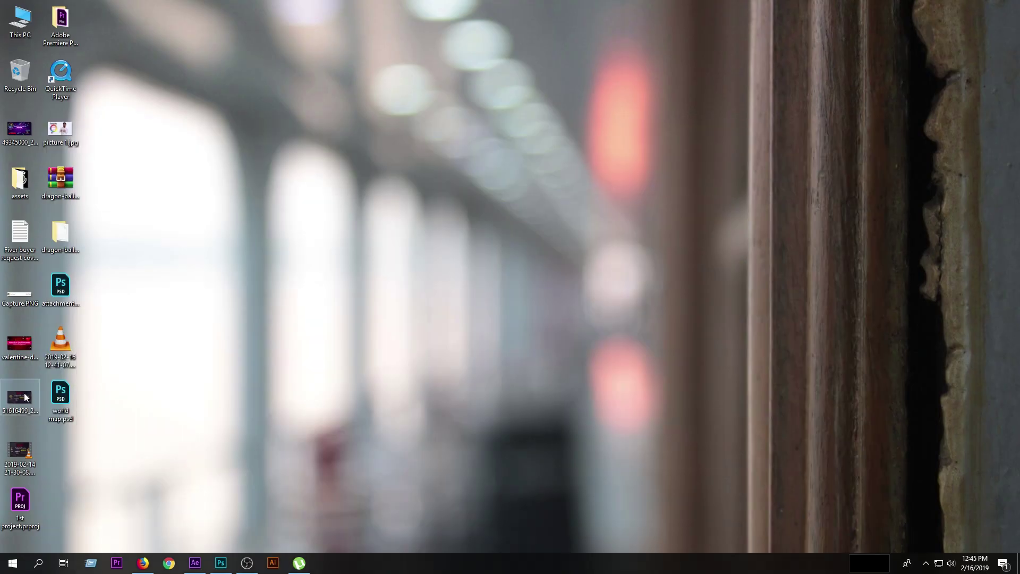
pyautogui.moveTo(62, 399)
pyautogui.mouseDown()
pyautogui.moveTo(179, 382)
pyautogui.moveTo(198, 563)
pyautogui.mouseUp()
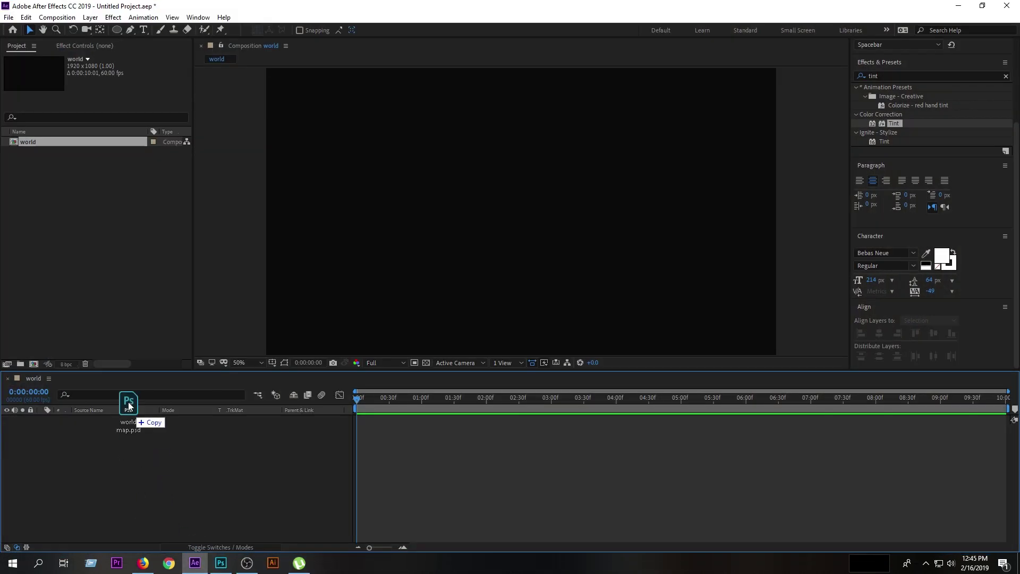
pyautogui.moveTo(198, 563); pyautogui.dragTo(84, 287)
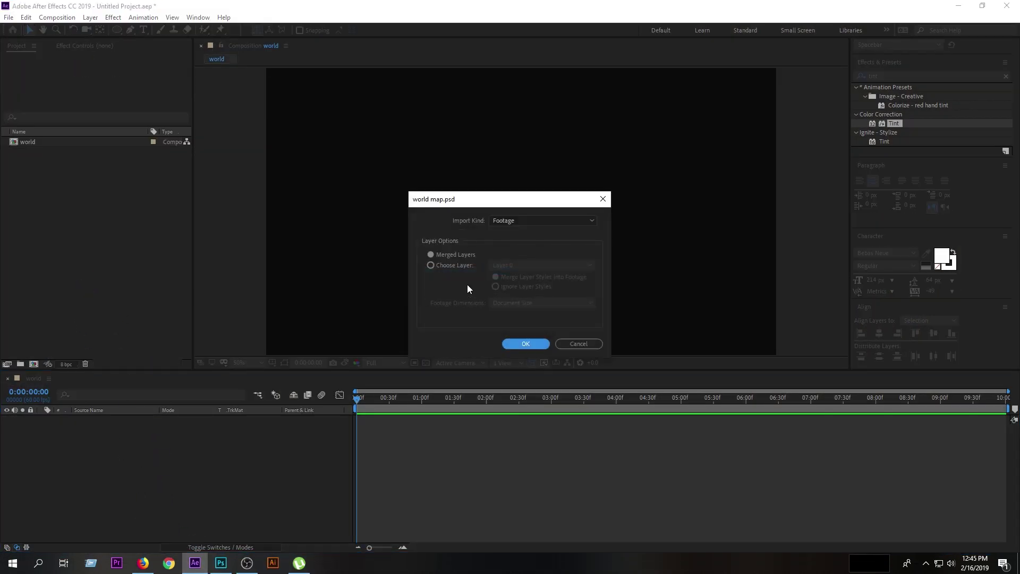
pyautogui.click(530, 346)
pyautogui.moveTo(117, 156); pyautogui.dragTo(107, 467)
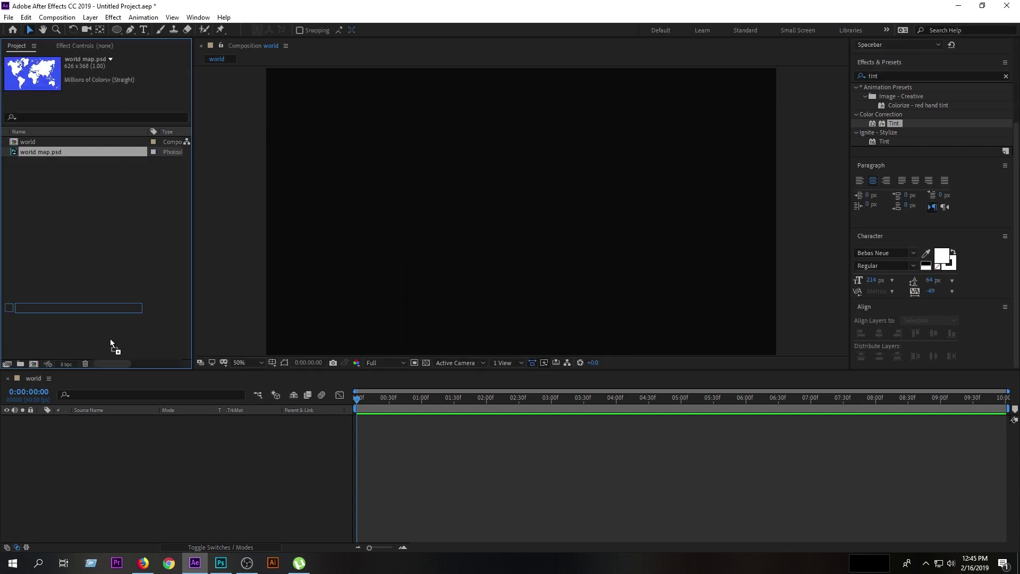
# - Set the world map layer's Scale to 307%
pyautogui.press('s')
pyautogui.write('307')
pyautogui.press('Return')
pyautogui.click(861, 76)
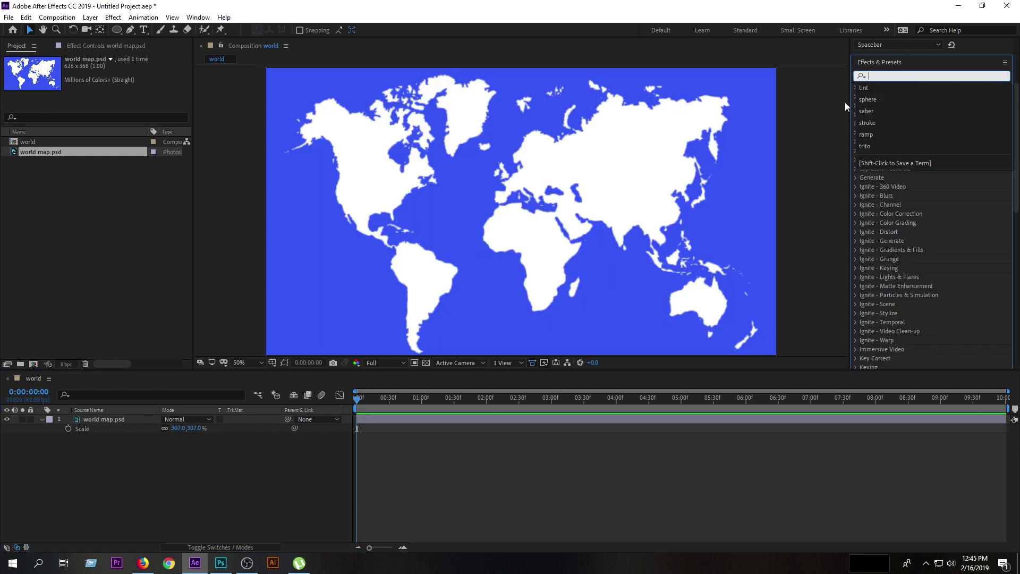
# - Search 'cc sph' and apply CC Sphere to the world map layer
pyautogui.click(879, 76)
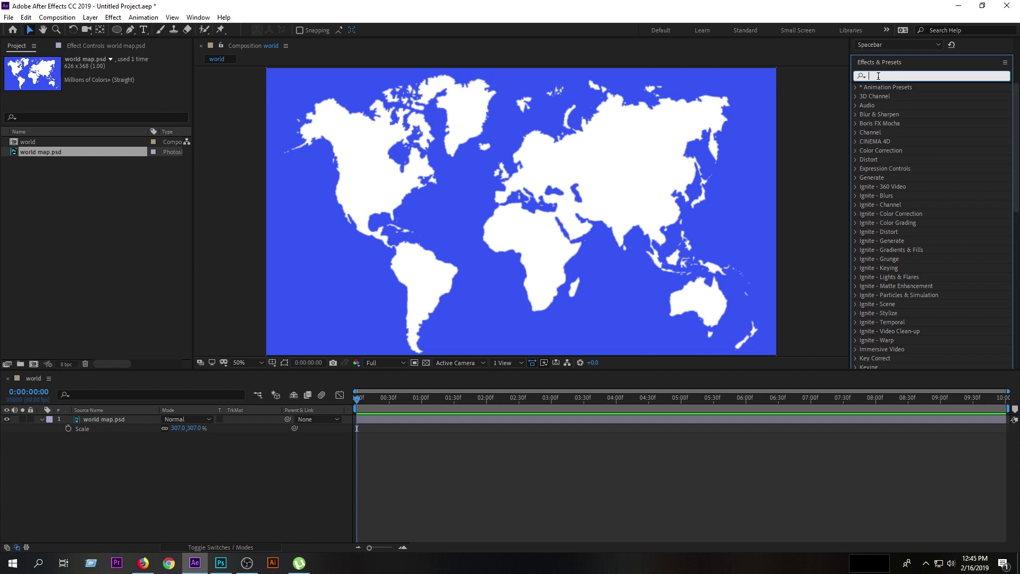
pyautogui.write('cc sph')
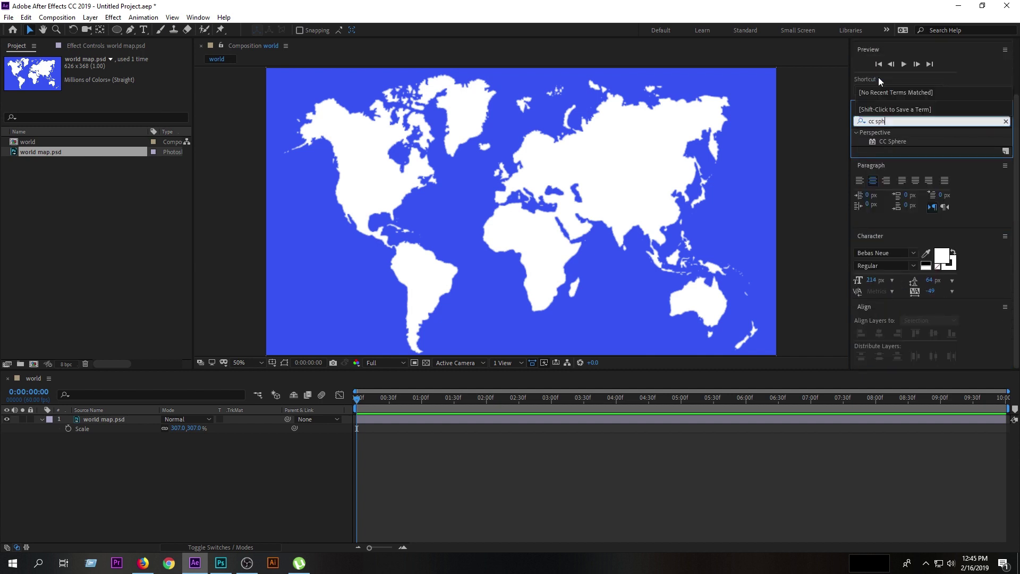
pyautogui.click(897, 142)
pyautogui.moveTo(897, 142); pyautogui.dragTo(137, 419)
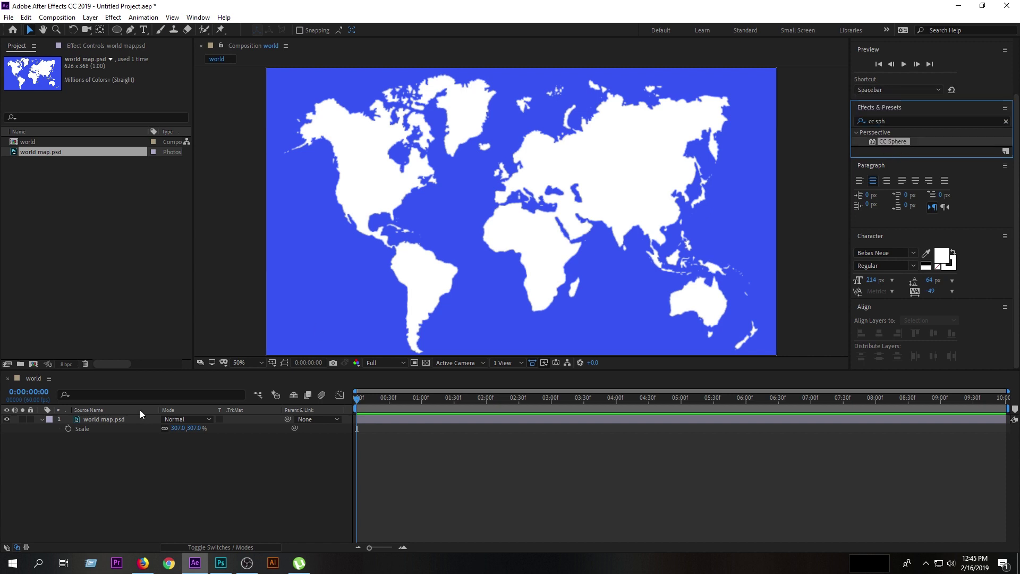
pyautogui.doubleClick(898, 141)
# - Scrub the globe layer's scale down to 111% and zoom the viewer to 50%
pyautogui.scroll(-2, 619, 211)
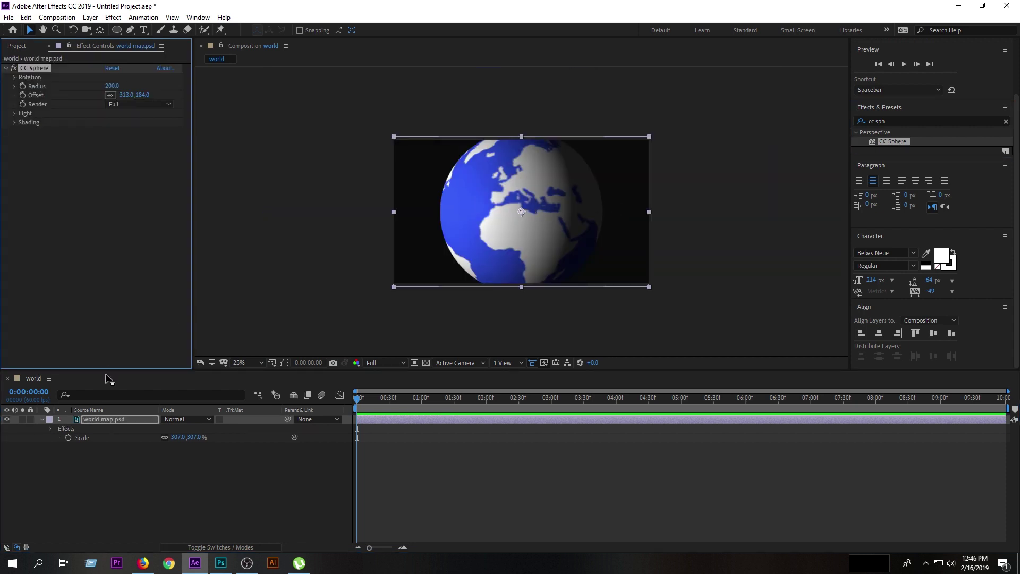
pyautogui.moveTo(175, 443); pyautogui.dragTo(78, 436)
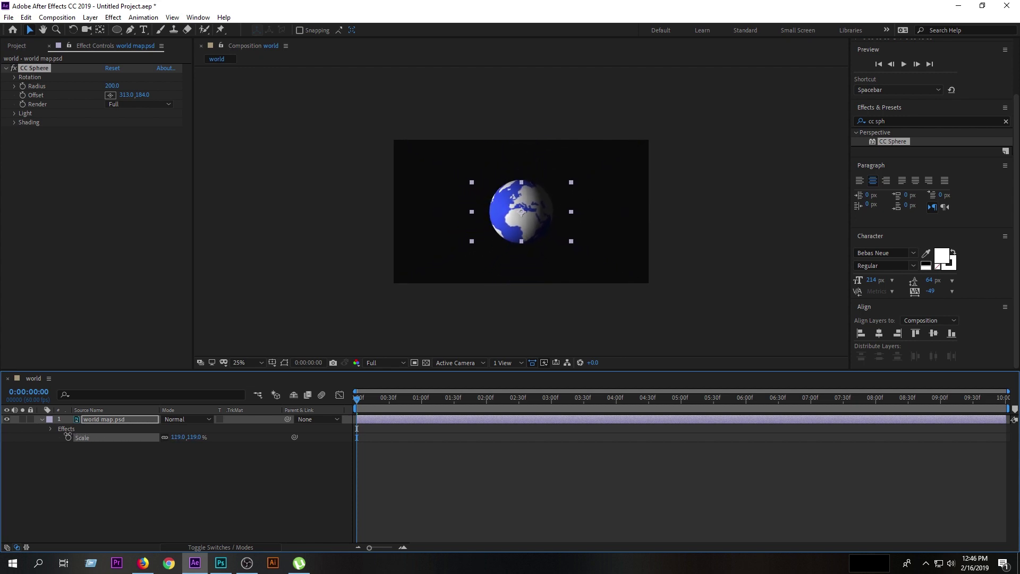
pyautogui.moveTo(78, 436); pyautogui.dragTo(67, 436)
pyautogui.press('.')
pyautogui.press('.')
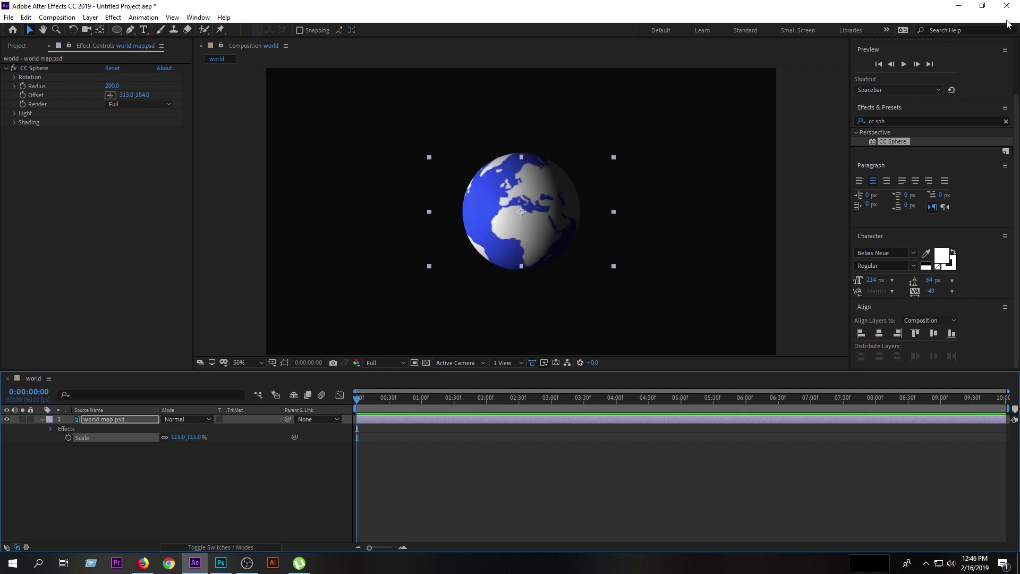
pyautogui.click(14, 114)
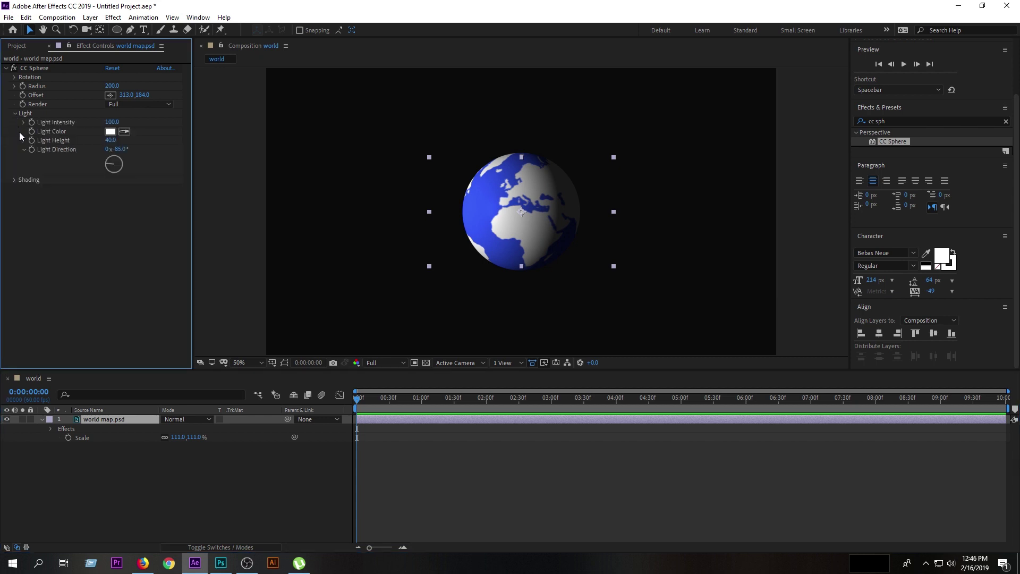
# - Set CC Sphere shading to Ambient 70, Diffuse 84, Specular 3, and Rotation Y to 260°
pyautogui.click(15, 181)
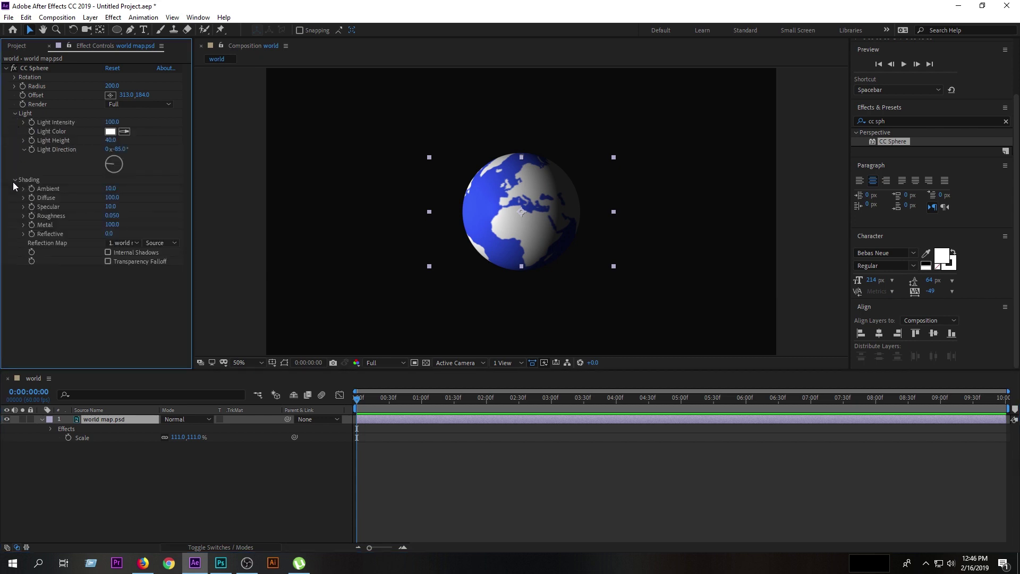
pyautogui.moveTo(110, 188)
pyautogui.mouseDown()
pyautogui.moveTo(137, 181)
pyautogui.moveTo(135, 195)
pyautogui.moveTo(106, 197)
pyautogui.moveTo(116, 206)
pyautogui.moveTo(106, 206)
pyautogui.mouseUp()
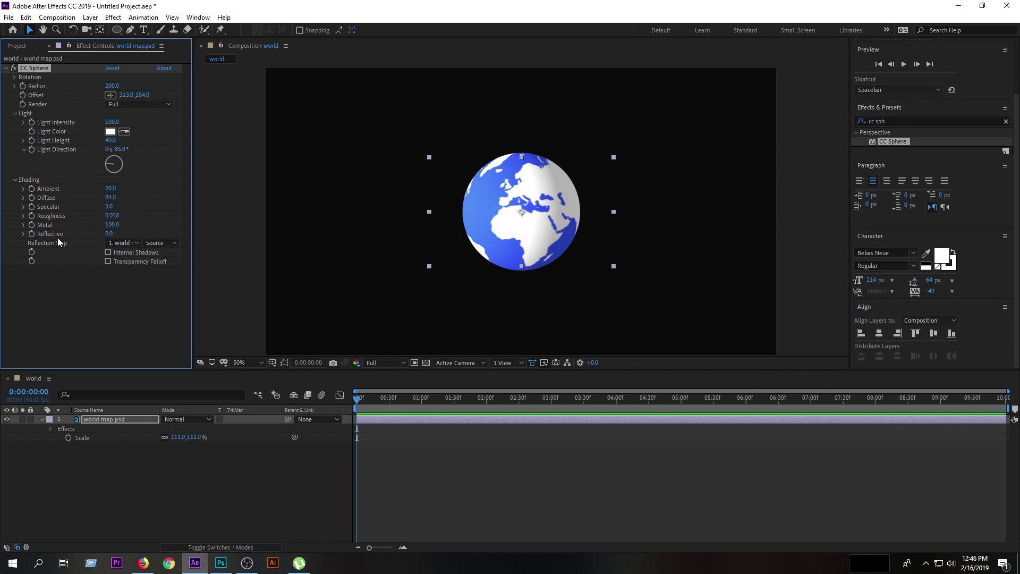
pyautogui.click(102, 432)
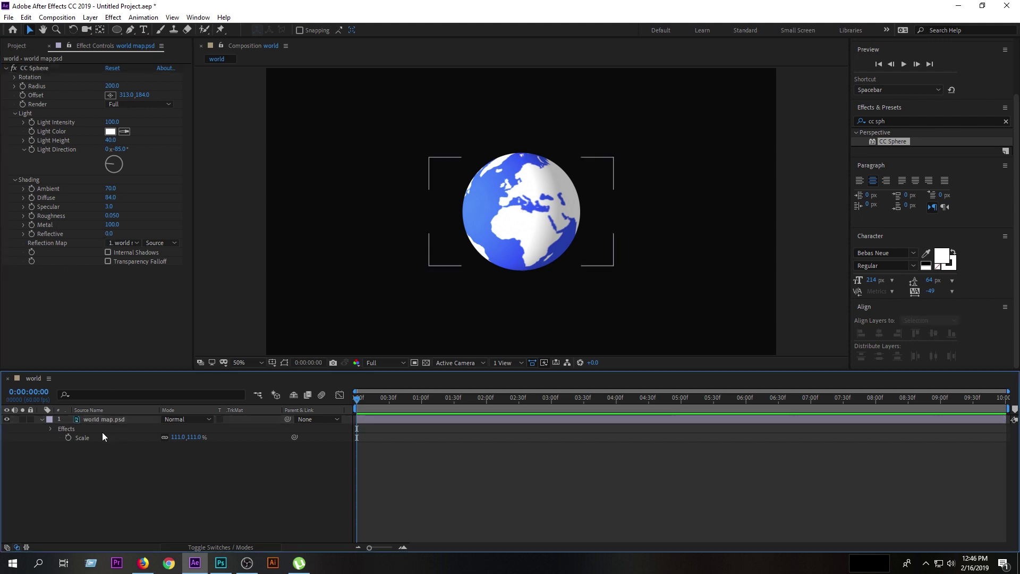
pyautogui.click(106, 424)
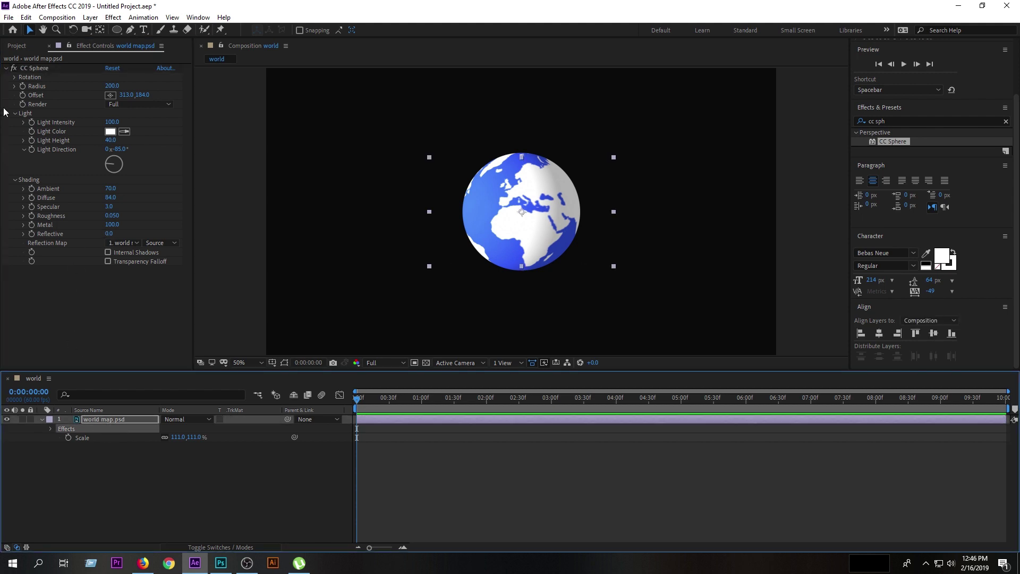
pyautogui.click(15, 78)
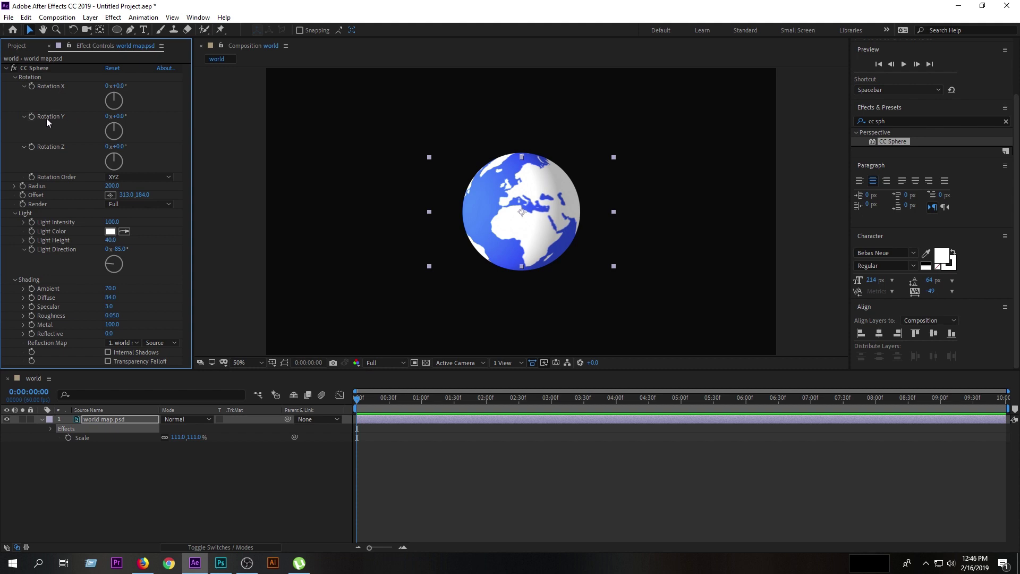
pyautogui.moveTo(122, 116)
pyautogui.mouseDown()
pyautogui.moveTo(239, 127)
pyautogui.moveTo(290, 144)
pyautogui.mouseUp()
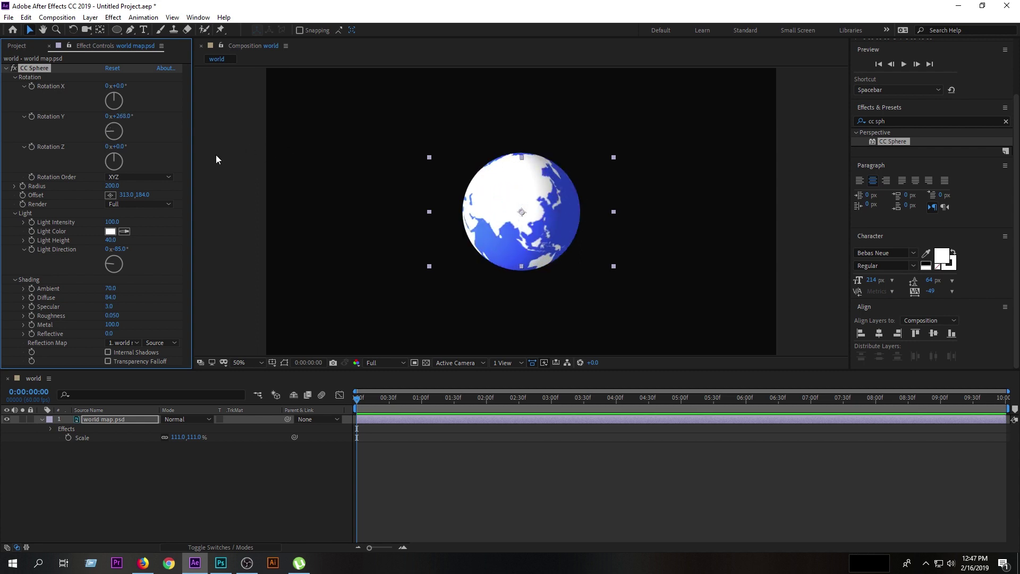
# - Keyframe Rotation Y from 0° at the start to 355° at 0:00:05:01
pyautogui.hotkey('ctrl', 'z')
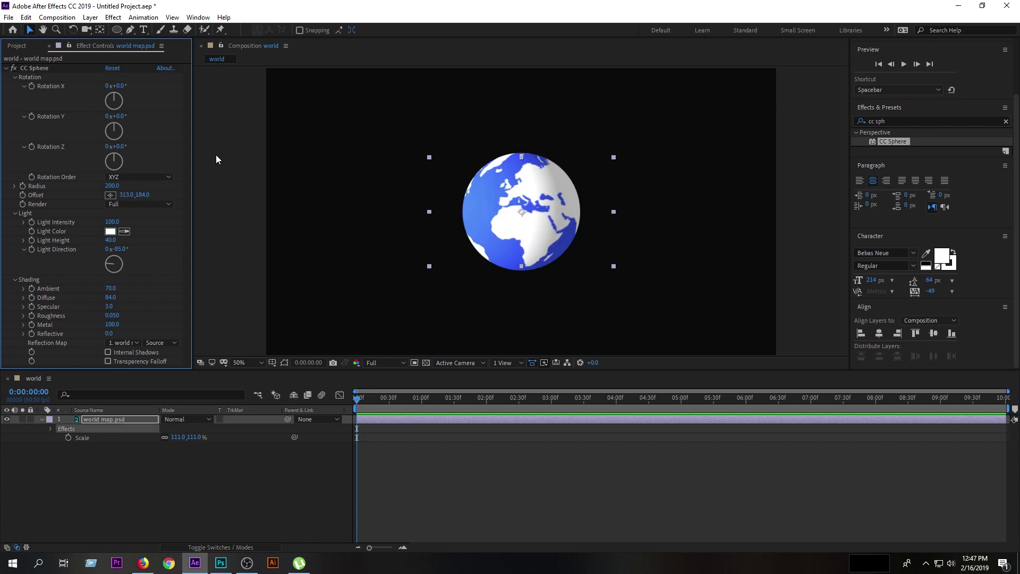
pyautogui.click(33, 118)
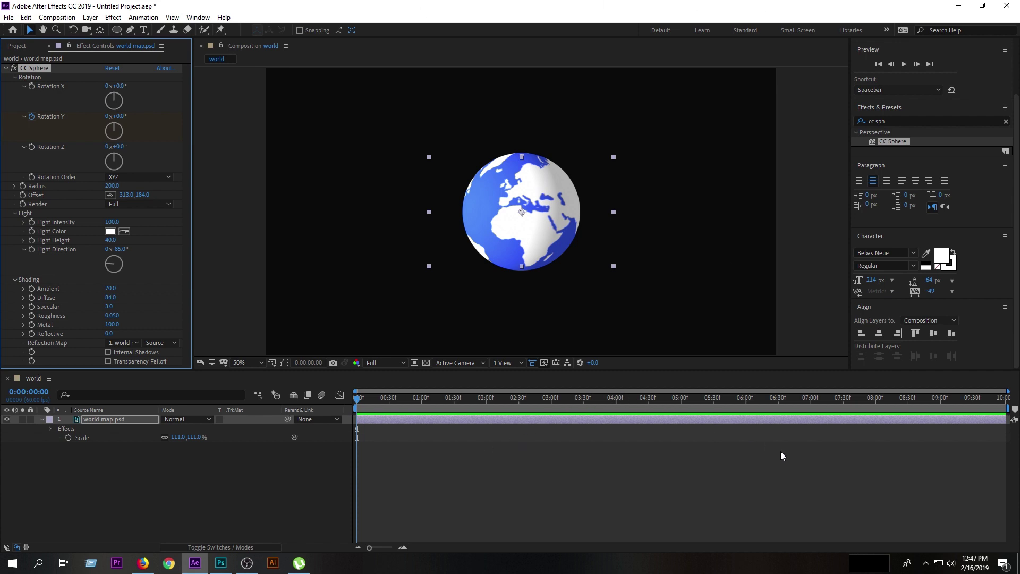
pyautogui.click(686, 398)
pyautogui.moveTo(686, 403); pyautogui.dragTo(683, 400)
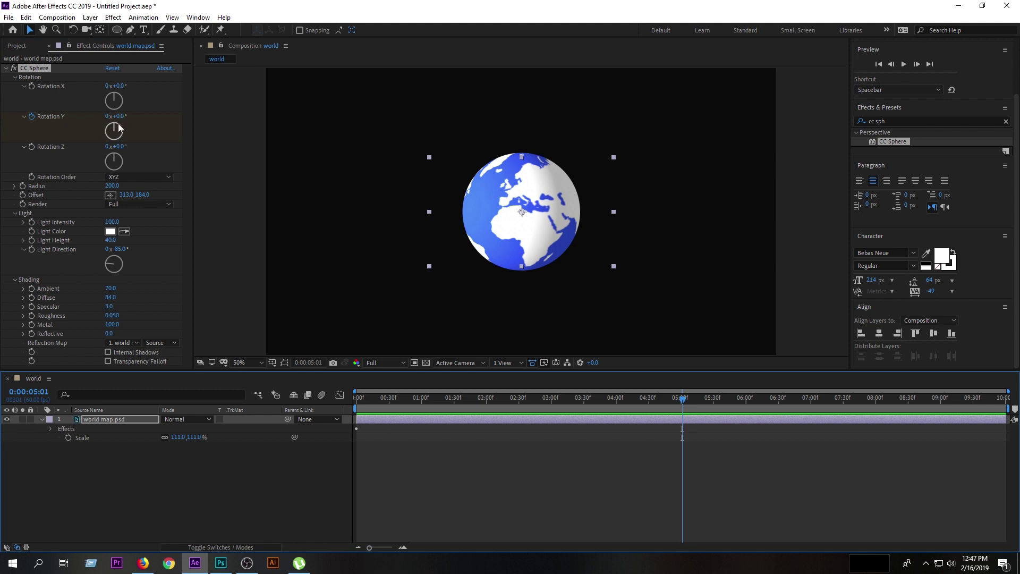
pyautogui.moveTo(121, 116); pyautogui.dragTo(348, 156)
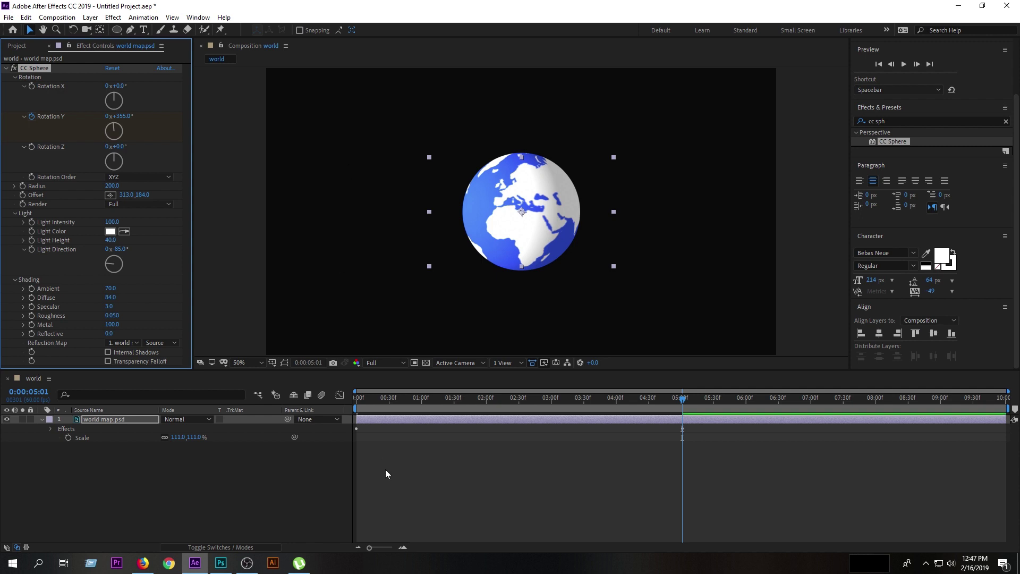
# - Return to the first frame and preview the spinning globe
pyautogui.click(358, 403)
pyautogui.moveTo(358, 405); pyautogui.dragTo(354, 404)
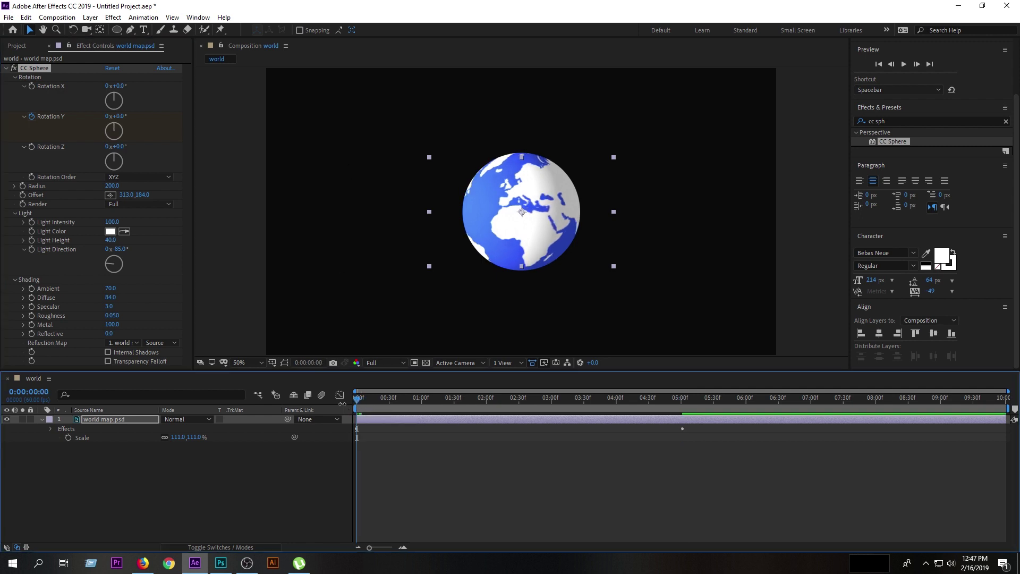
pyautogui.press('space')
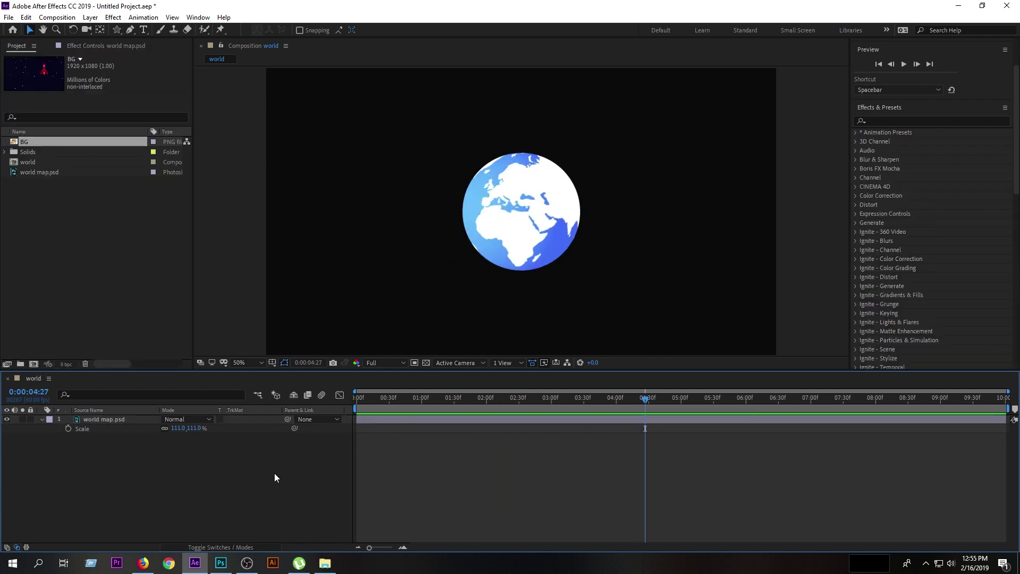
# - Place the BG starfield beneath the globe, scale it to 203% and shift it right to hide the rocket
pyautogui.moveTo(122, 142); pyautogui.dragTo(198, 493)
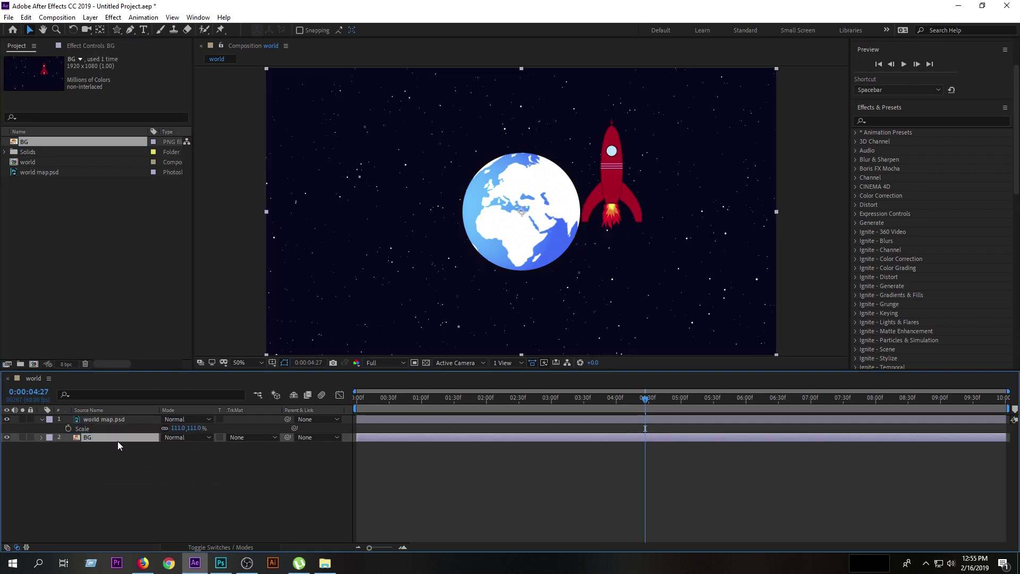
pyautogui.press('s')
pyautogui.moveTo(171, 446); pyautogui.dragTo(697, 155)
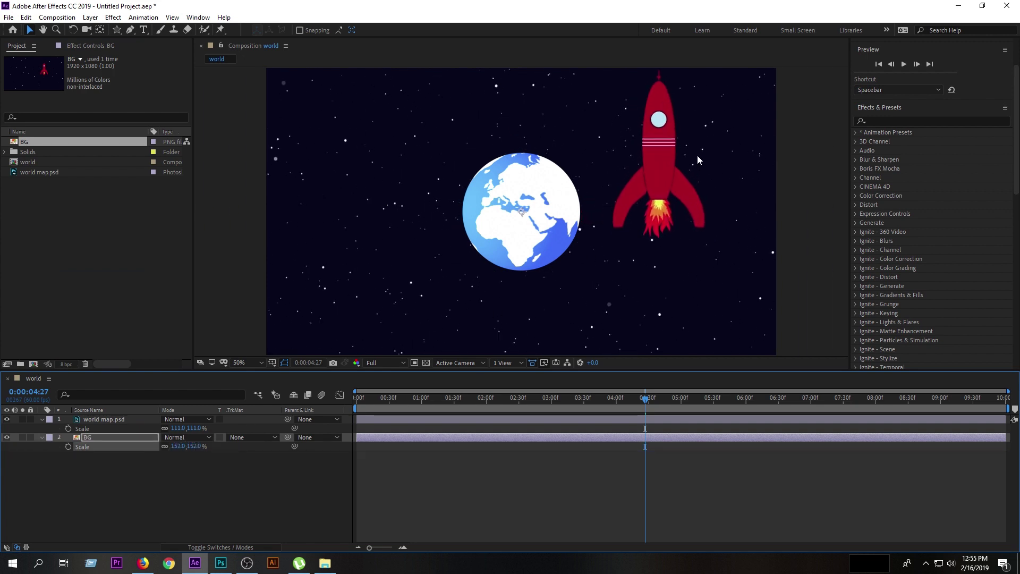
pyautogui.moveTo(658, 149); pyautogui.dragTo(800, 212)
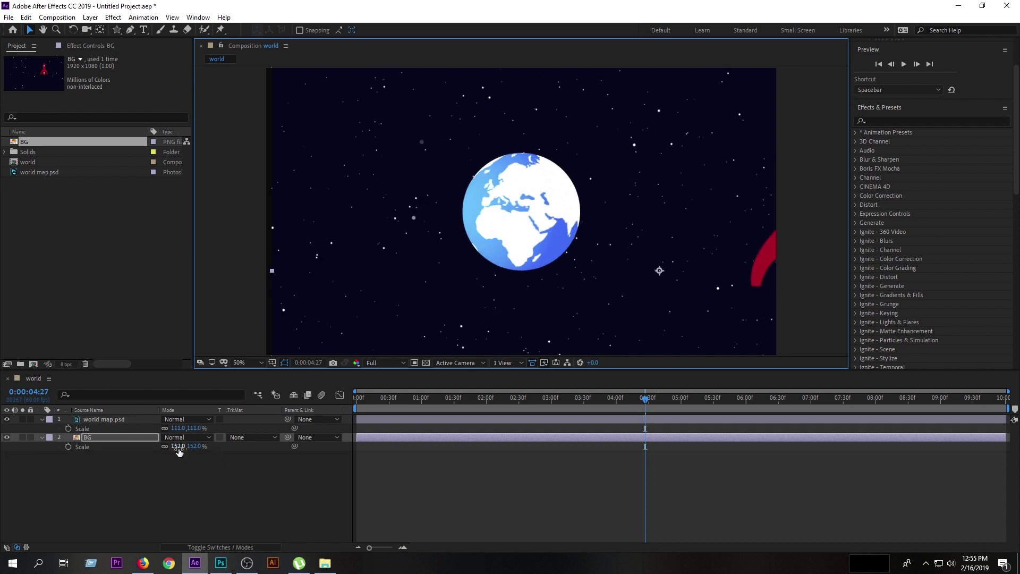
pyautogui.moveTo(173, 446); pyautogui.dragTo(196, 446)
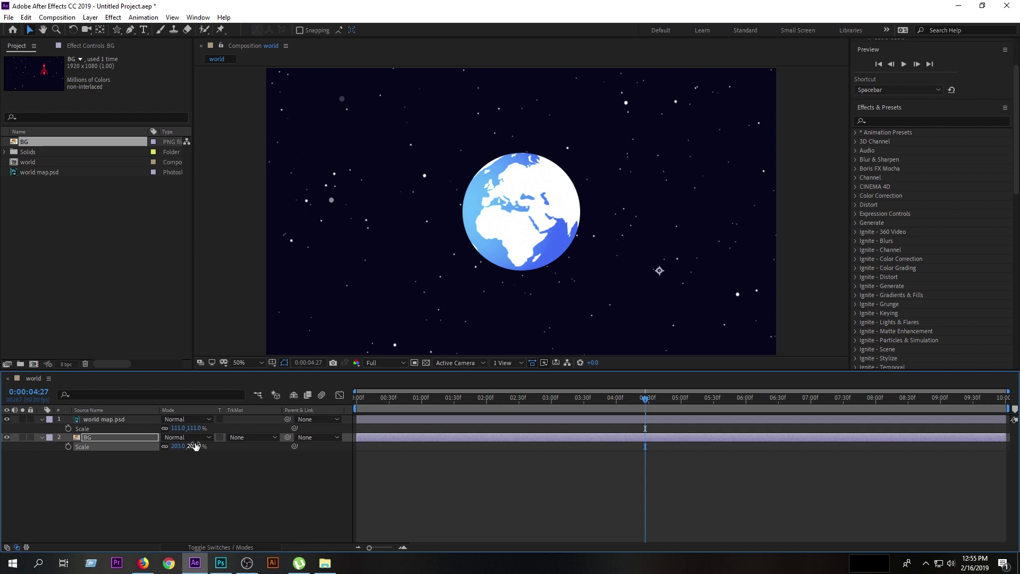
# - Preview the globe over the stars from the start, then select the BG layer
pyautogui.click(361, 406)
pyautogui.press('space')
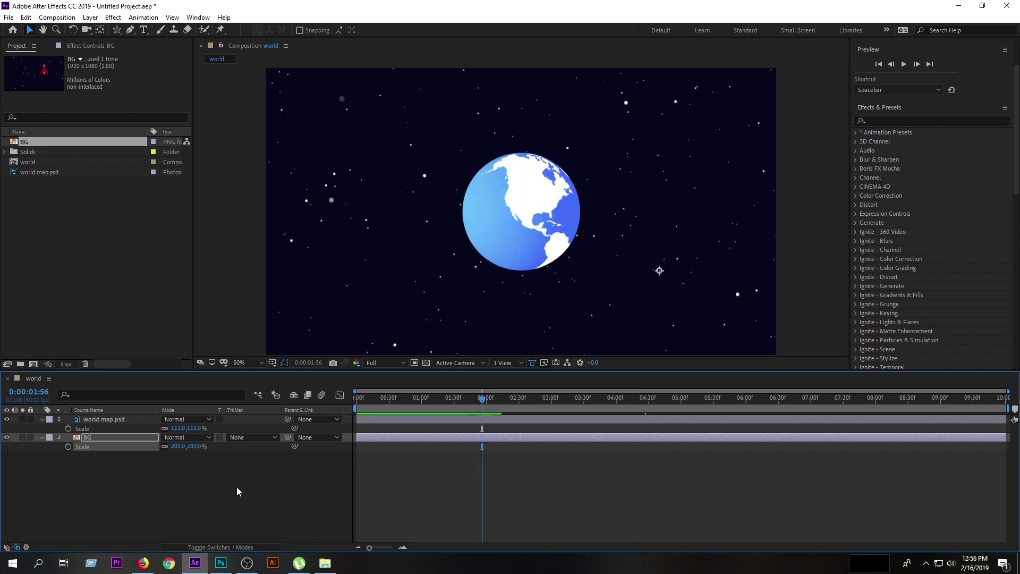
pyautogui.click(132, 438)
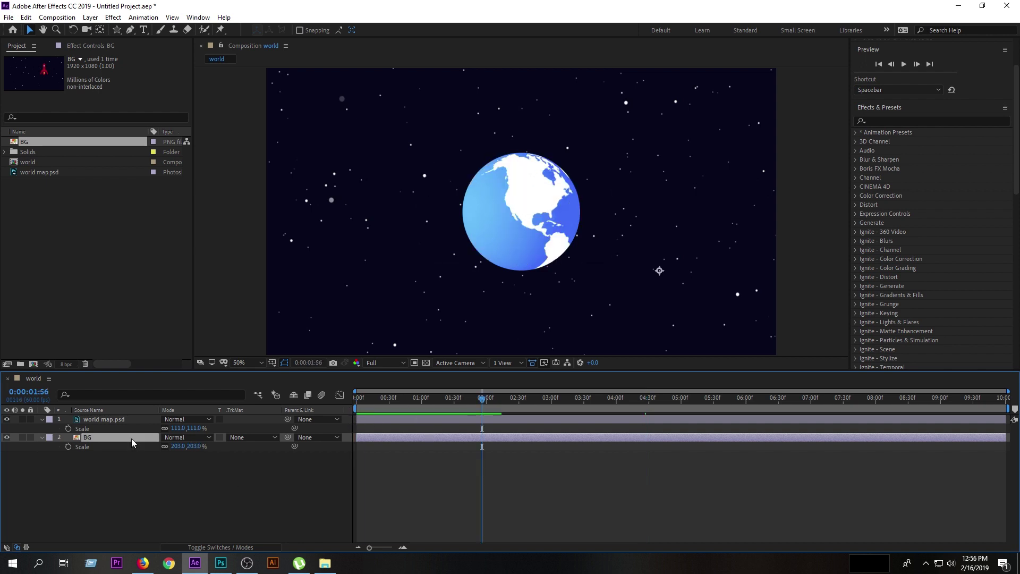
# - Apply the Stylize Glow effect to the BG layer with Glow Intensity 1.6, then select world map.psd
pyautogui.click(882, 121)
pyautogui.write('glow')
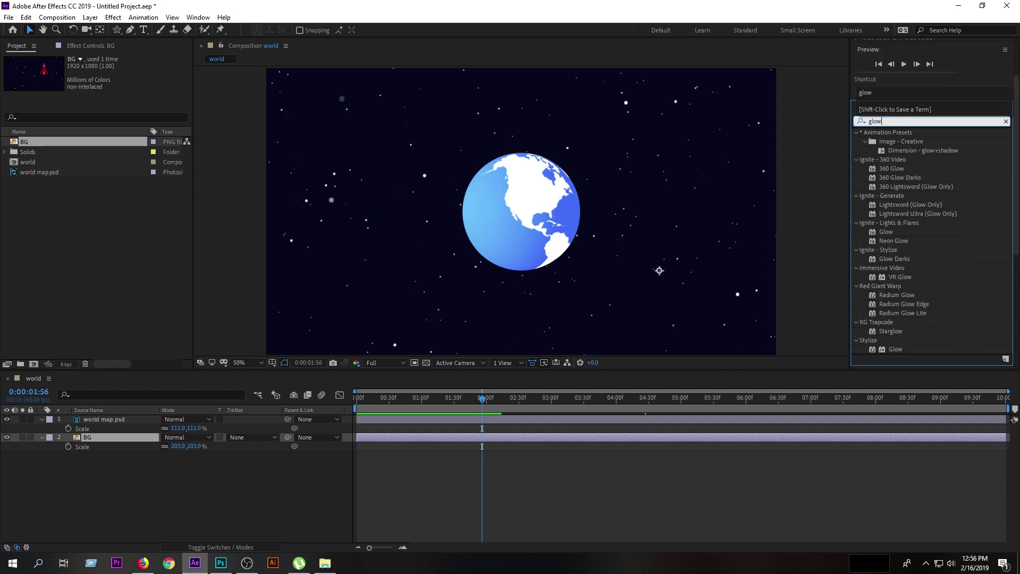
pyautogui.doubleClick(896, 349)
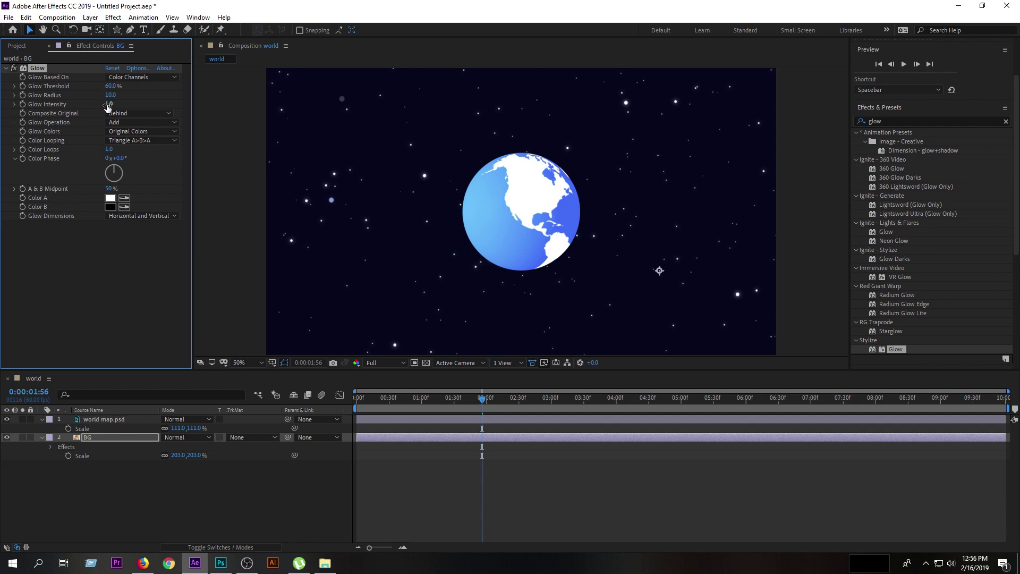
pyautogui.moveTo(107, 106); pyautogui.dragTo(129, 99)
pyautogui.click(106, 419)
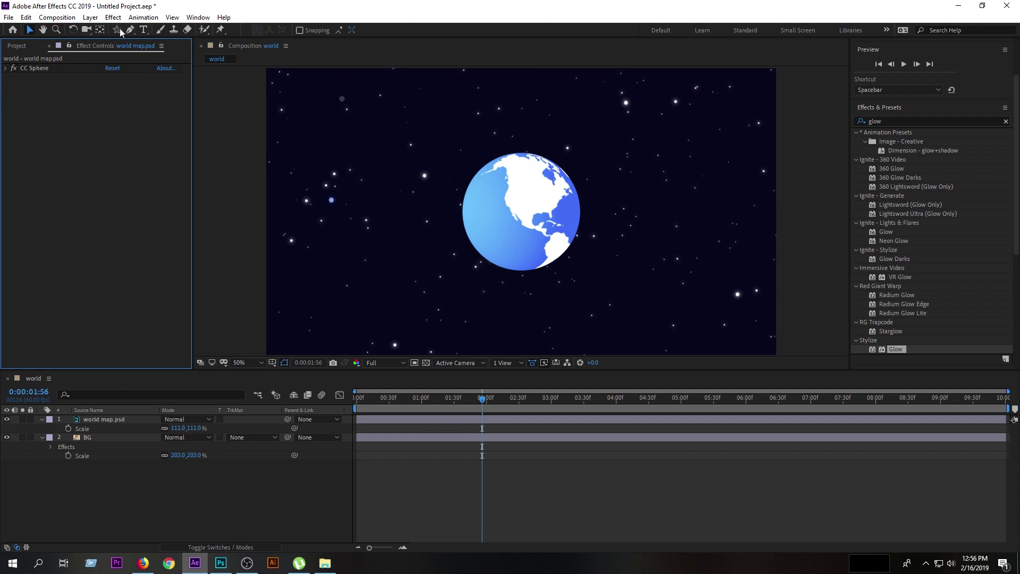
# - Draw a circle over the globe with the Ellipse Tool and move Shape Layer 1 below world map.psd
pyautogui.moveTo(117, 29); pyautogui.dragTo(143, 52)
pyautogui.click(142, 53)
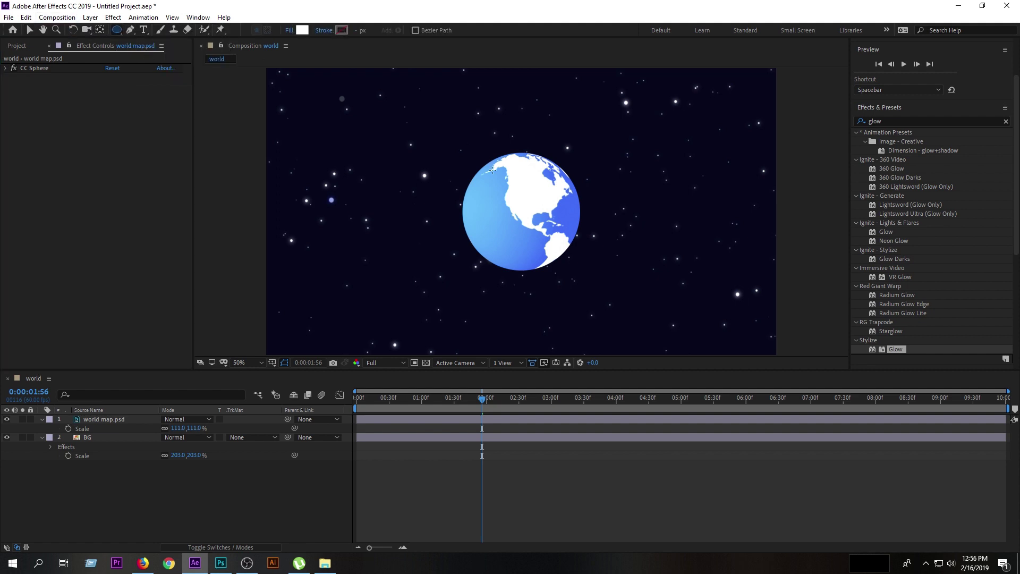
pyautogui.moveTo(455, 149)
pyautogui.mouseDown()
pyautogui.moveTo(550, 229)
pyautogui.moveTo(587, 278)
pyautogui.mouseUp()
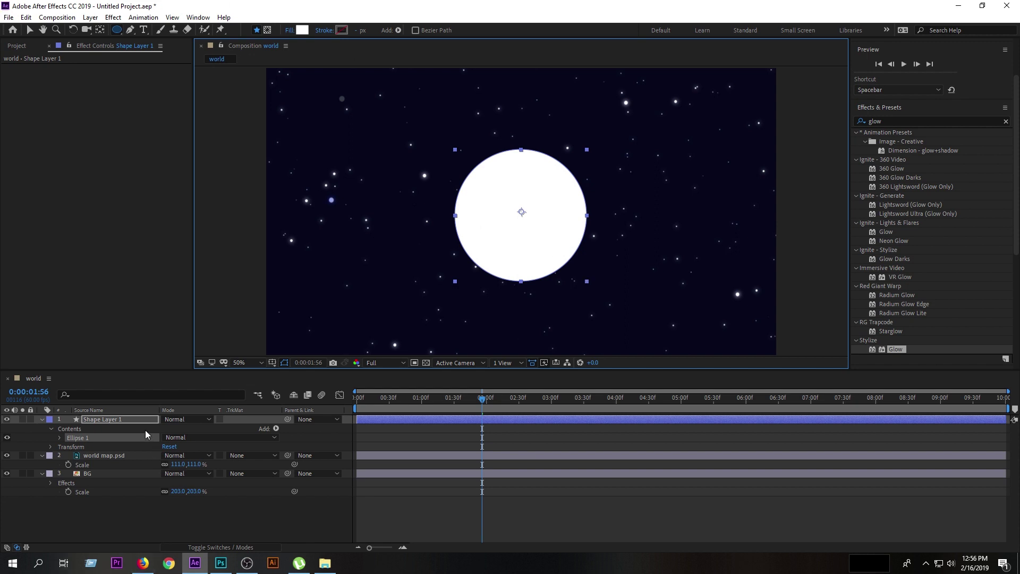
pyautogui.moveTo(140, 420); pyautogui.dragTo(133, 464)
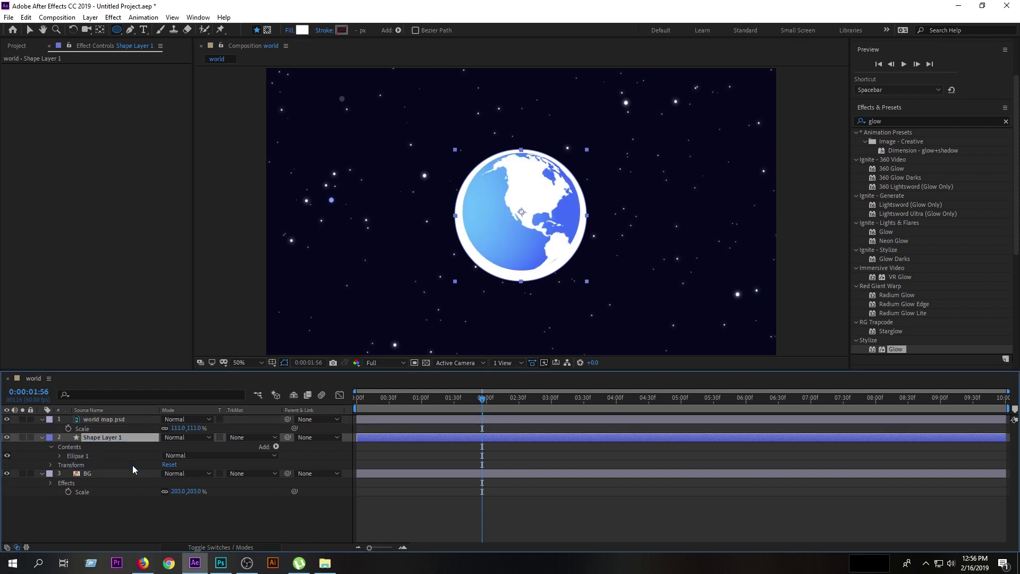
pyautogui.press('Return')
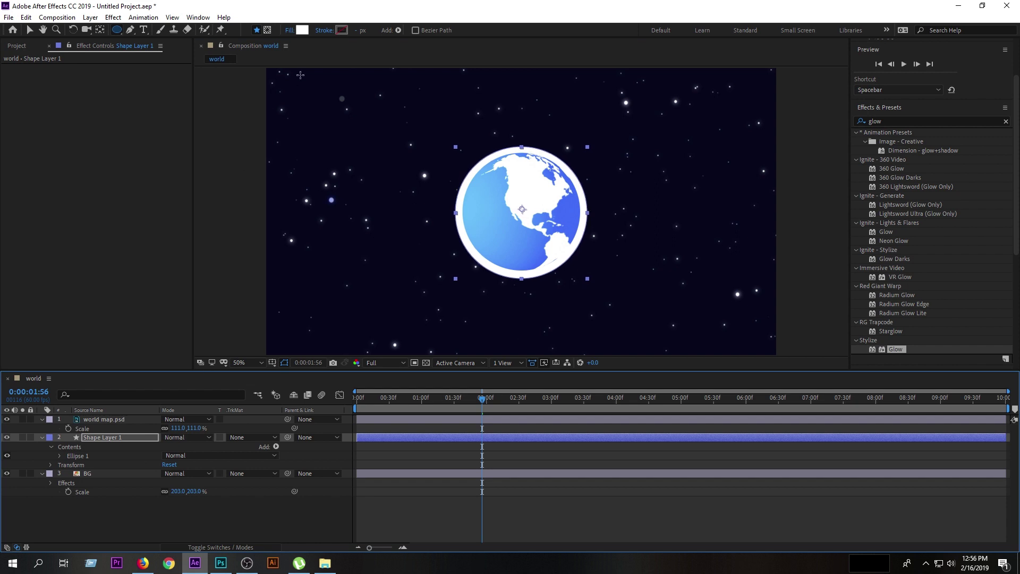
# - Set the circle's fill colour to blue #2961F0
pyautogui.click(302, 30)
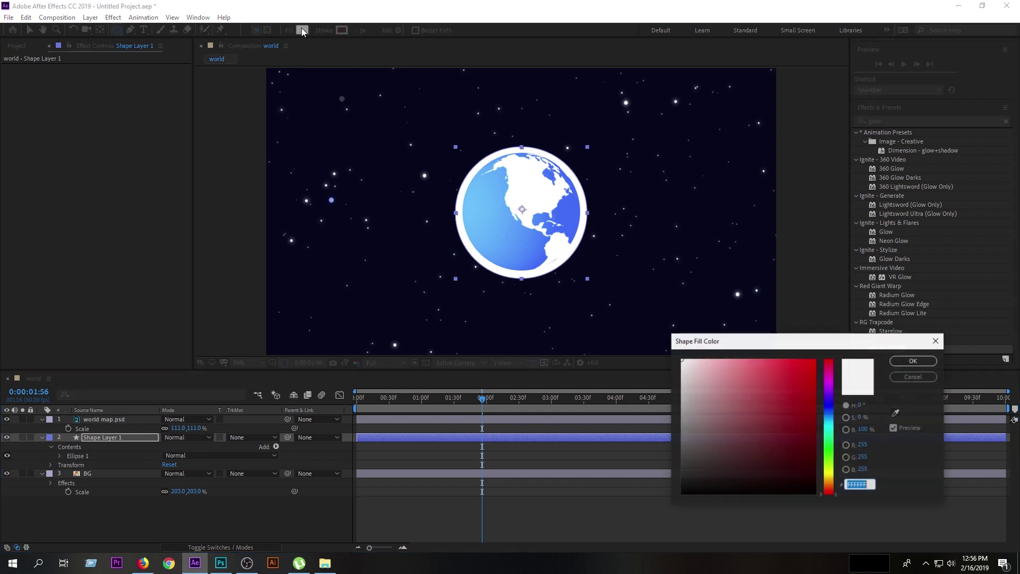
pyautogui.click(829, 424)
pyautogui.click(781, 382)
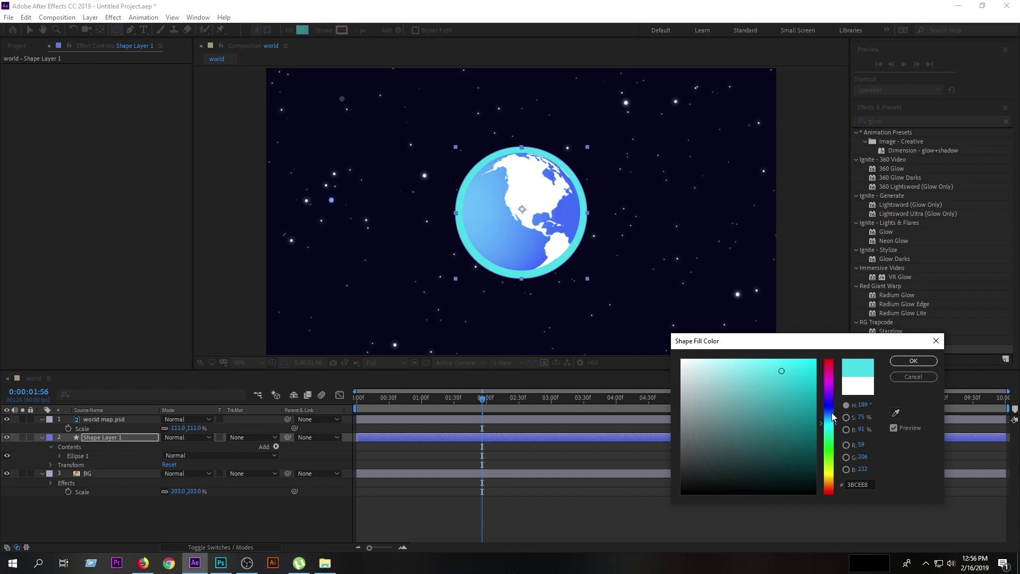
pyautogui.click(829, 410)
pyautogui.click(792, 367)
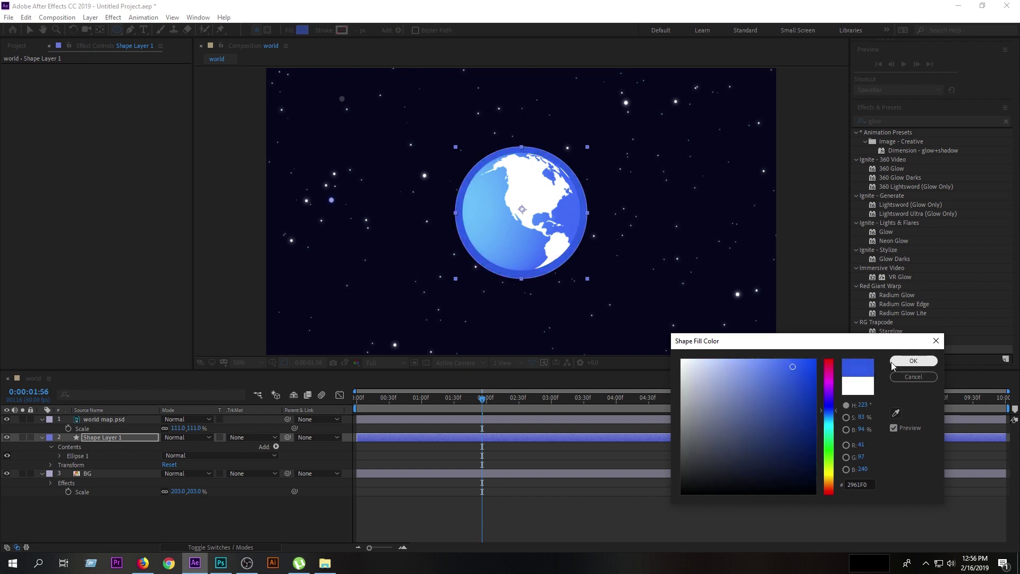
pyautogui.click(914, 361)
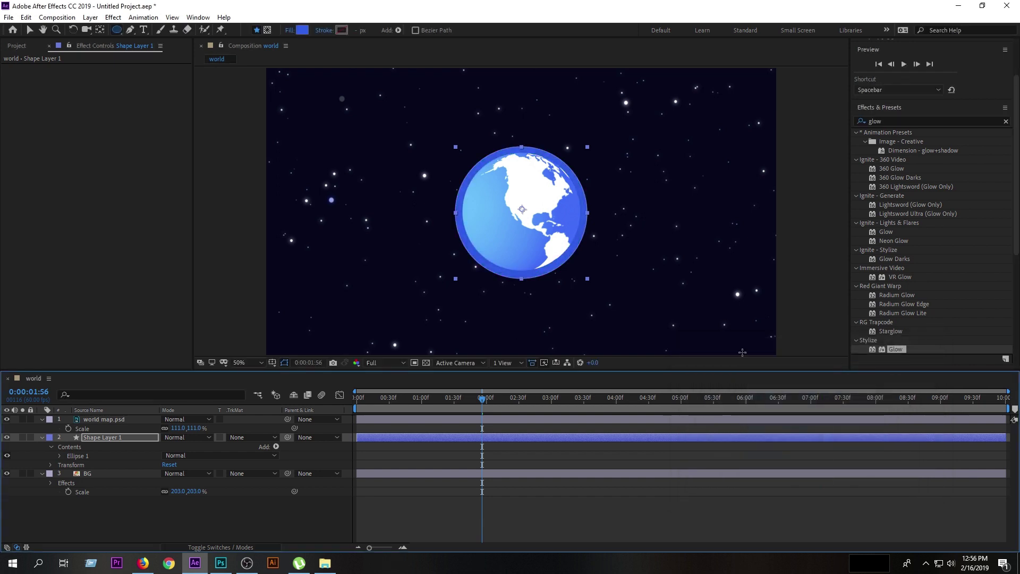
# - Set the circle layer's opacity to 30% and duplicate it twice with Ctrl+D
pyautogui.click(110, 438)
pyautogui.press('t')
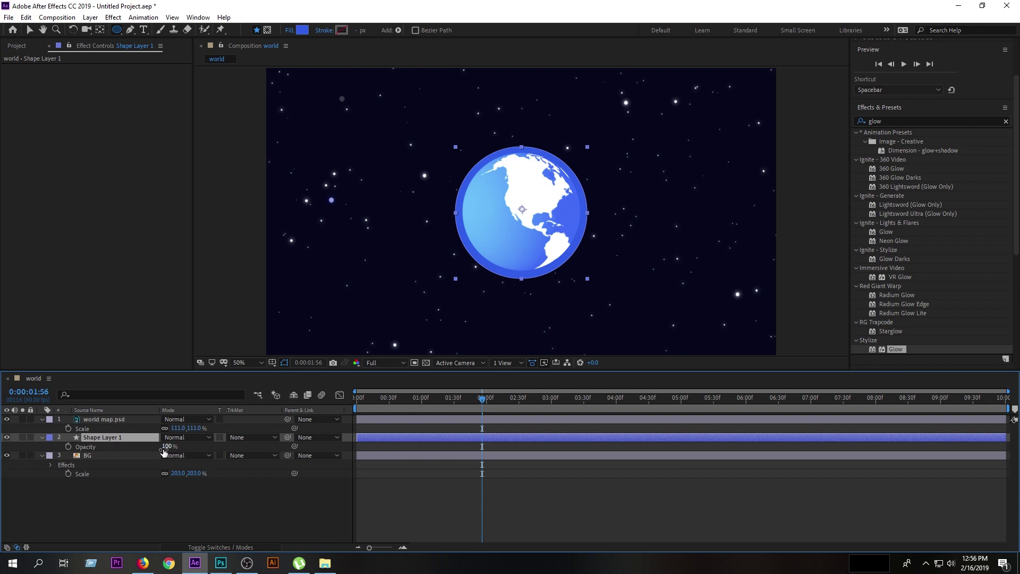
pyautogui.click(165, 447)
pyautogui.write('30')
pyautogui.press('Return')
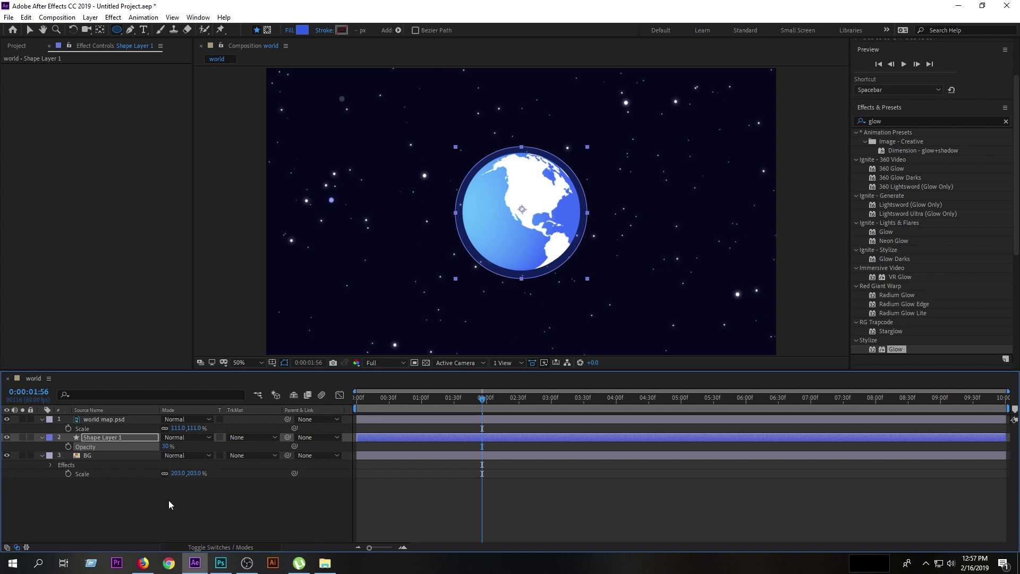
pyautogui.click(168, 502)
pyautogui.click(123, 436)
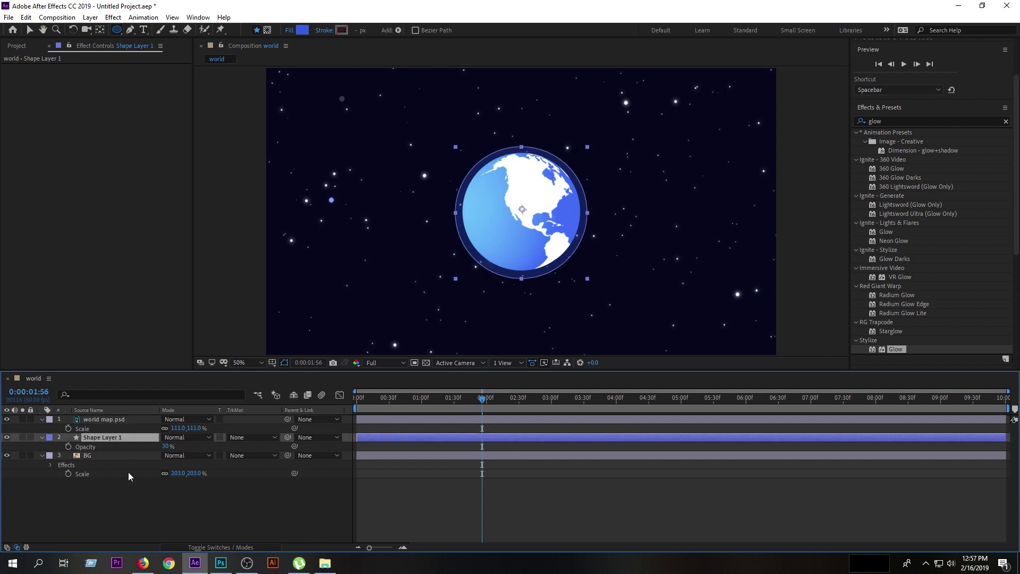
pyautogui.click(149, 509)
pyautogui.click(112, 437)
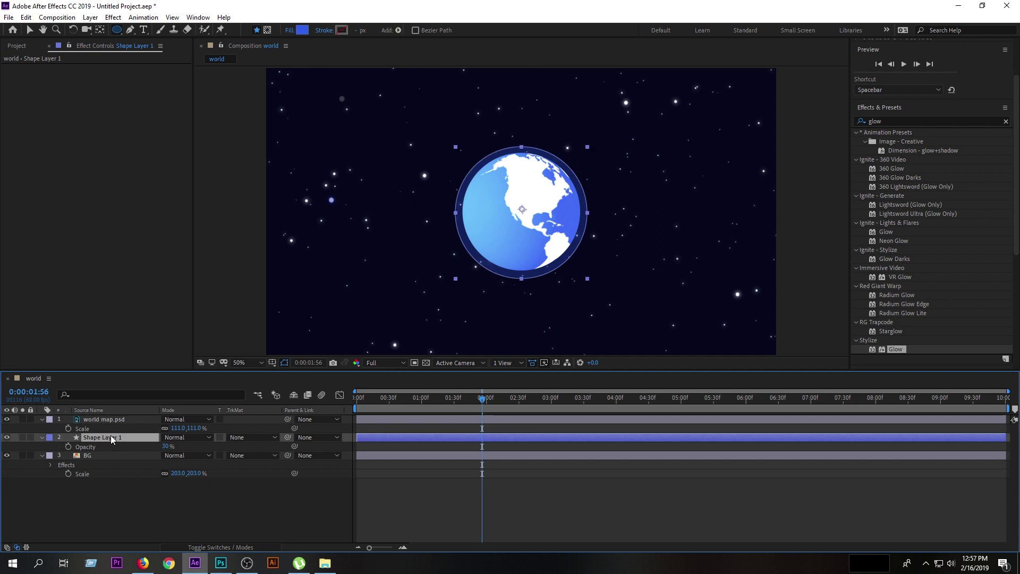
pyautogui.hotkey('ctrl', 'd')
pyautogui.hotkey('ctrl', 'd')
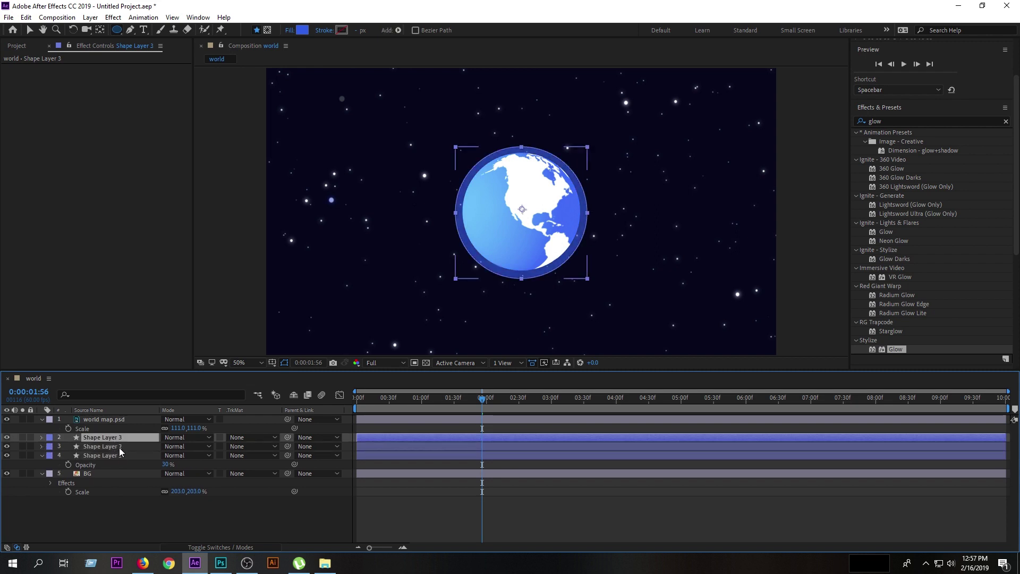
# - Scale Shape Layer 2 to 110% and Shape Layer 3 to 120%
pyautogui.click(119, 448)
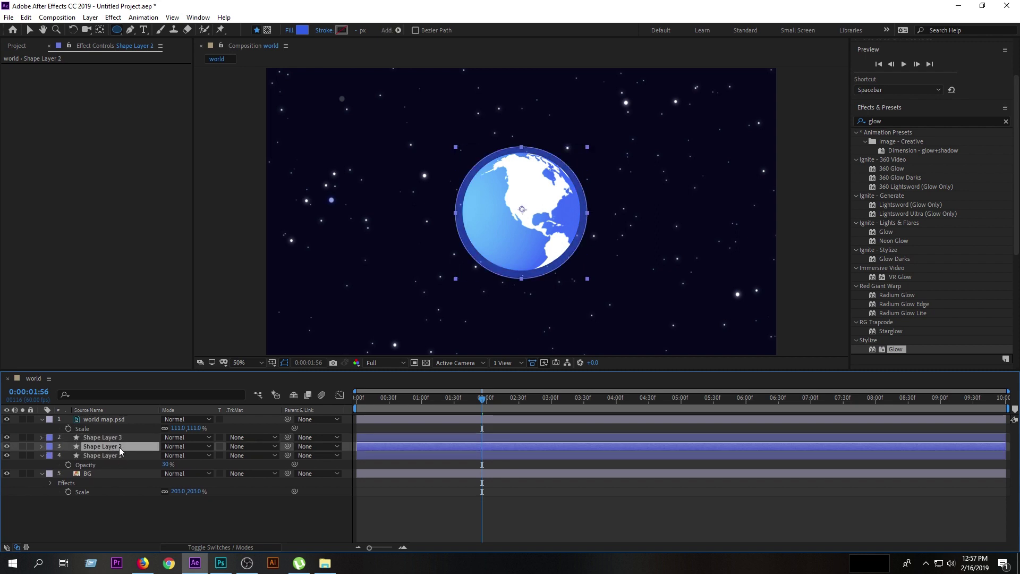
pyautogui.press('s')
pyautogui.click(178, 456)
pyautogui.write('110')
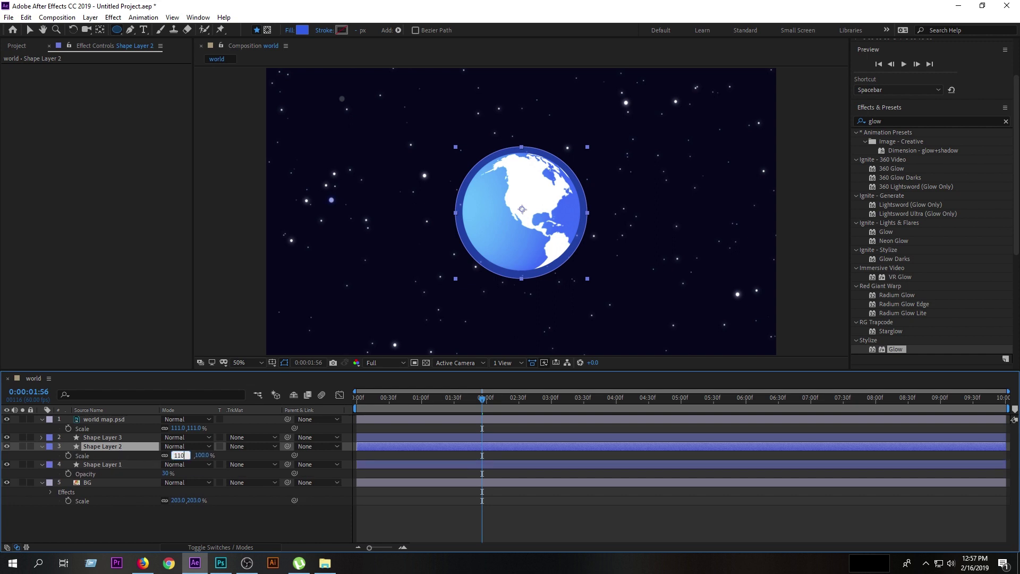
pyautogui.press('Return')
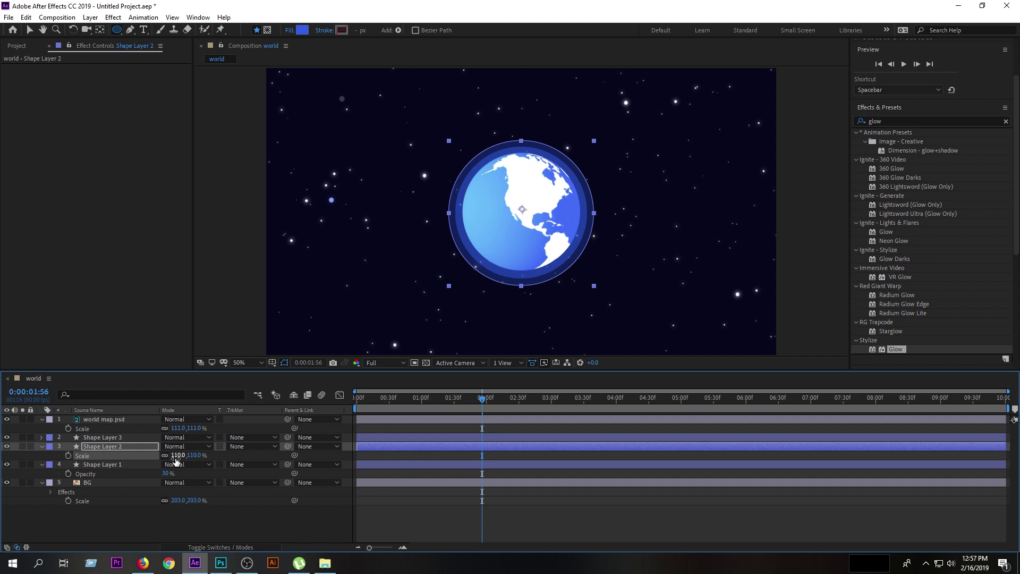
pyautogui.click(119, 436)
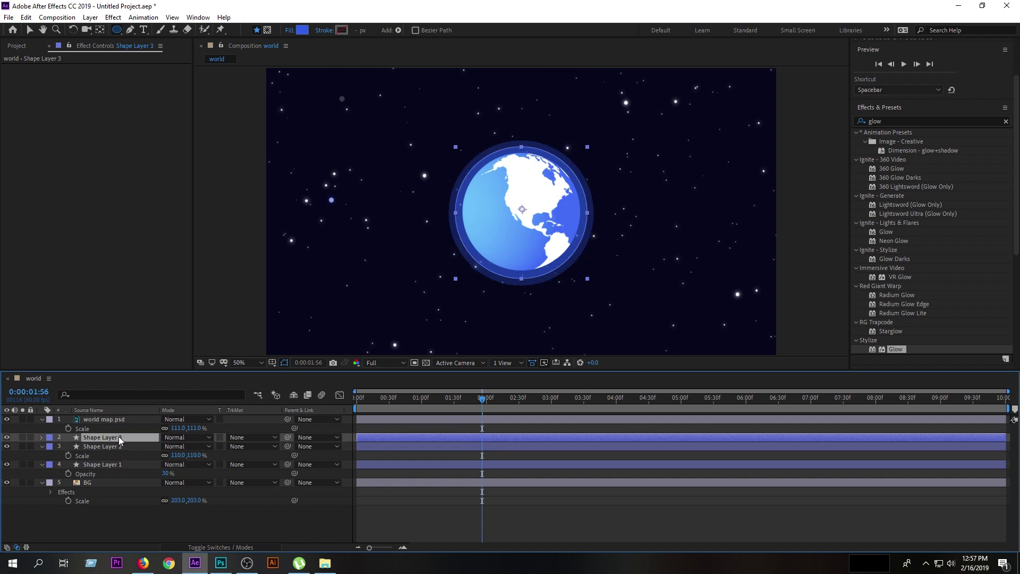
pyautogui.press('s')
pyautogui.click(177, 447)
pyautogui.write('120')
pyautogui.press('Return')
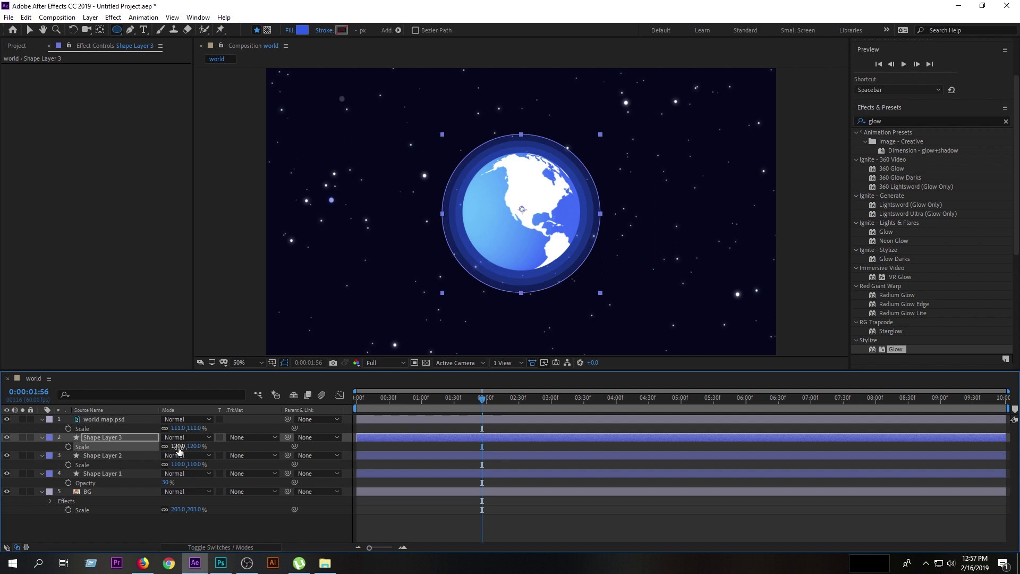
# - Set Shape Layers 1, 2 and 3 to 10%, 5% and 4% opacity, then preview from the start
pyautogui.click(275, 528)
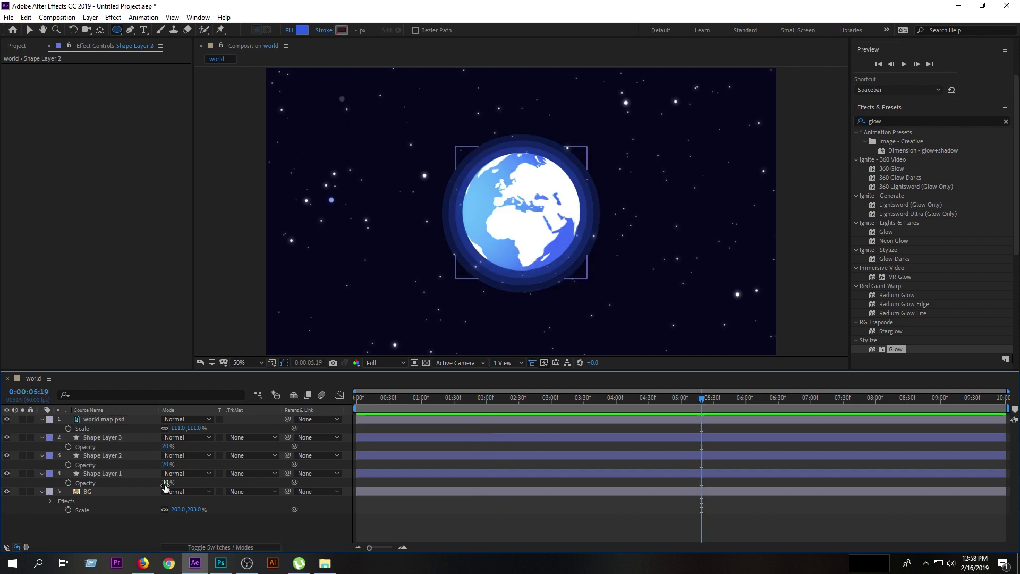
pyautogui.click(165, 483)
pyautogui.write('10')
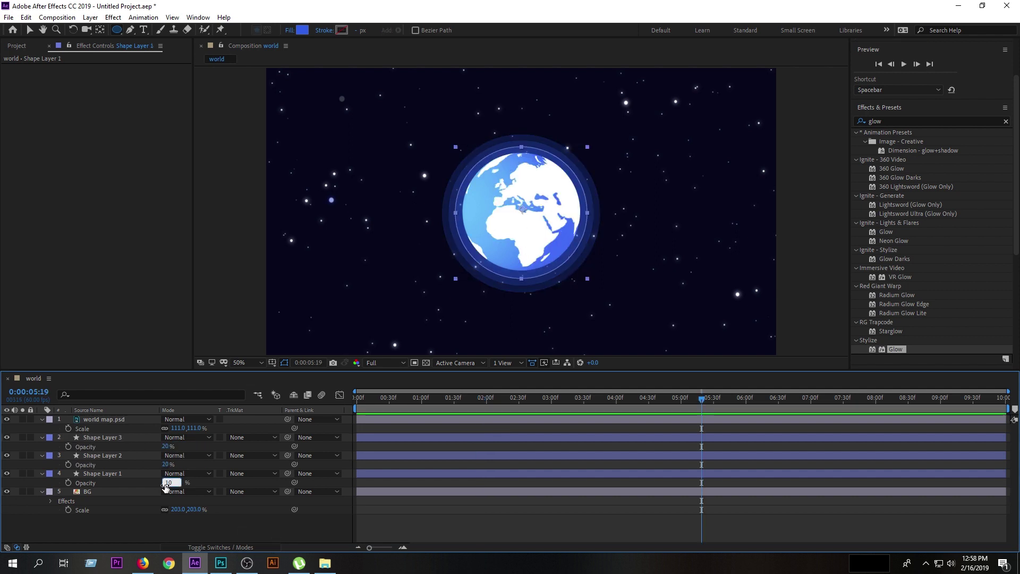
pyautogui.press('Return')
pyautogui.click(113, 456)
pyautogui.click(165, 465)
pyautogui.write('5')
pyautogui.press('Return')
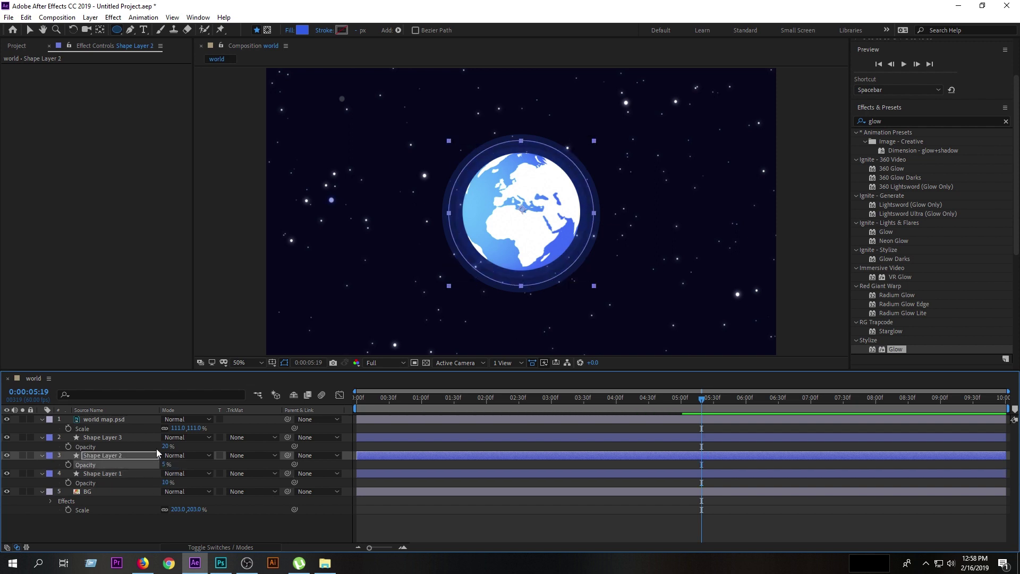
pyautogui.click(125, 431)
pyautogui.click(129, 438)
pyautogui.click(166, 446)
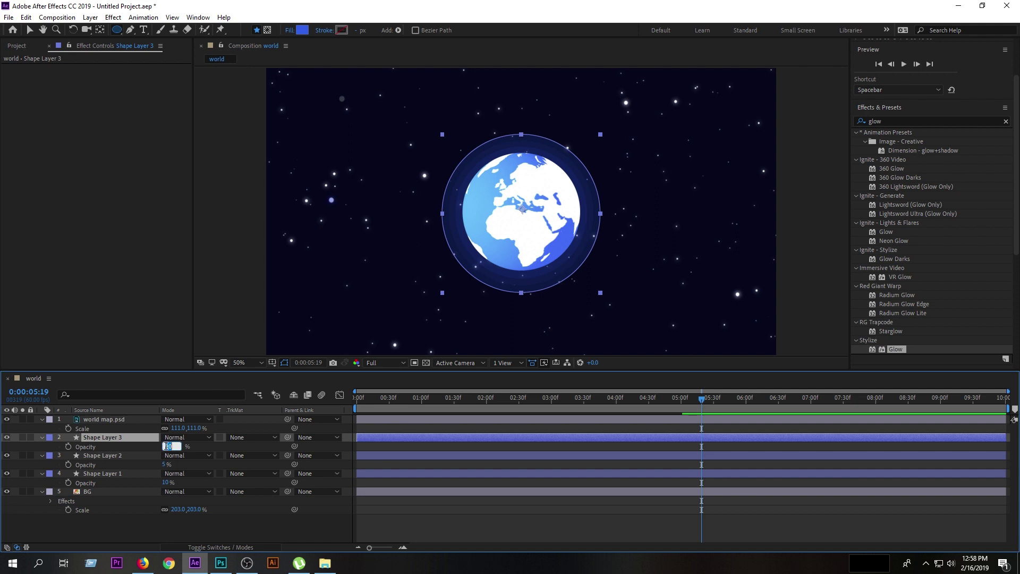
pyautogui.write('4')
pyautogui.press('Return')
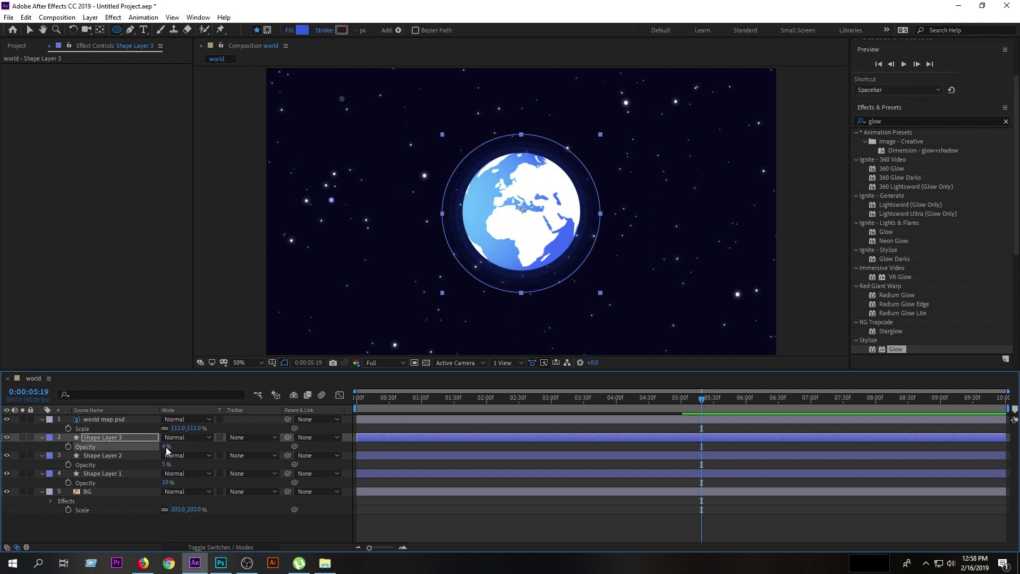
pyautogui.click(353, 405)
pyautogui.press('space')
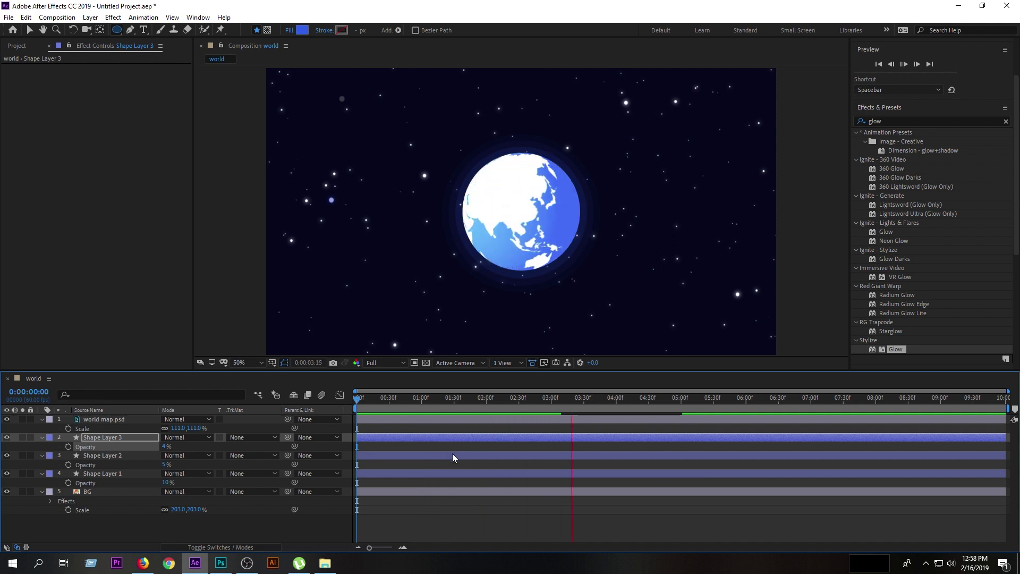
# - Stop the preview of the rotating haloed globe
pyautogui.click(241, 502)
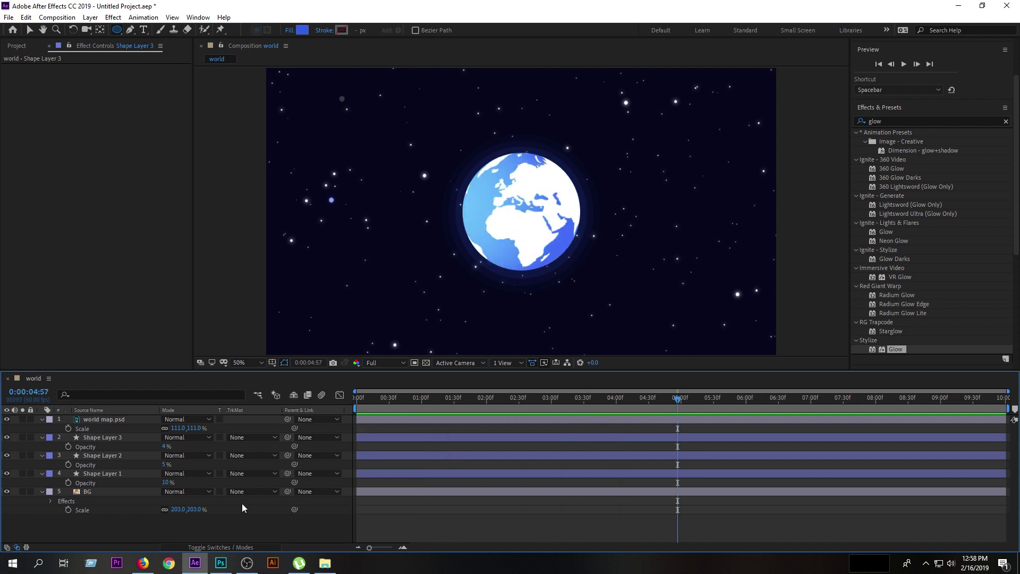